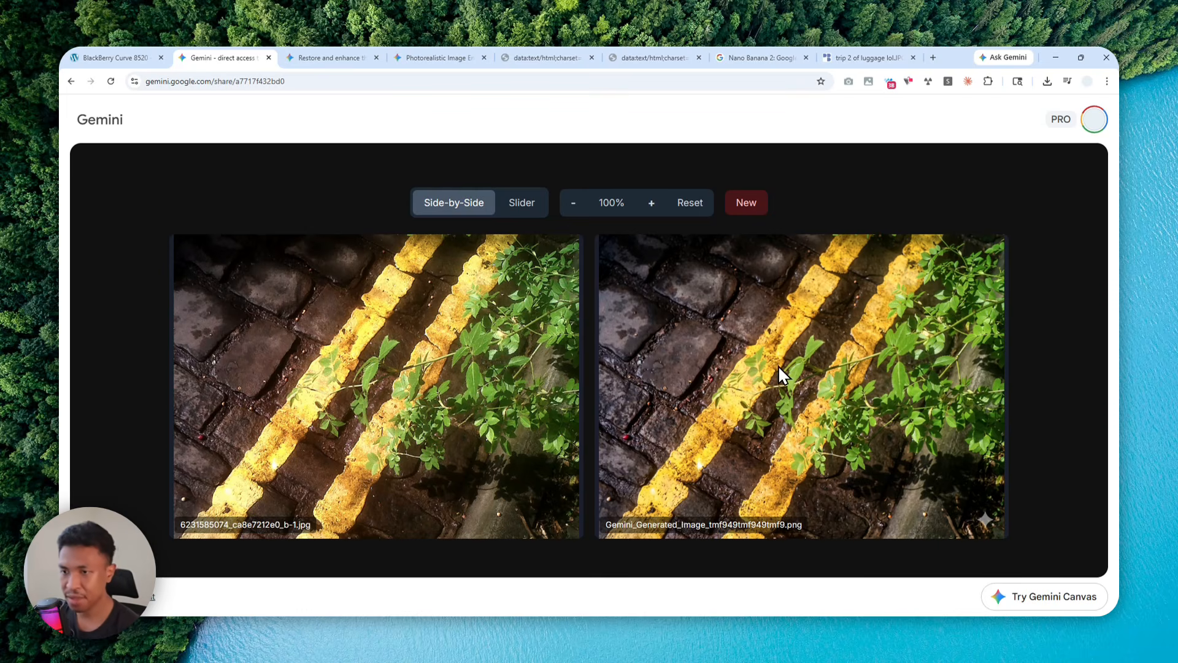
- Compare the original and enhanced cobblestone photos side by side at up to 350% magnification, inspecting the leaves and yellow lines
{"action": "scroll", "coordinate": [810, 368], "scroll_direction": "up", "scroll_amount": 3}
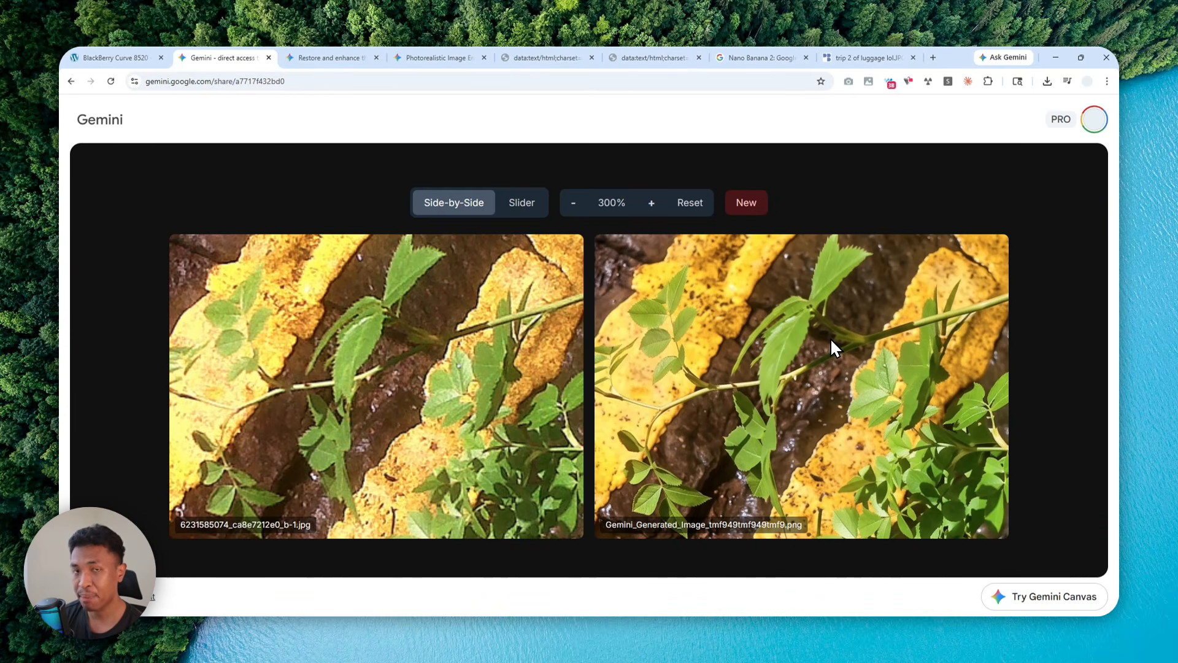
{"action": "scroll", "coordinate": [848, 325], "scroll_direction": "down", "scroll_amount": 4}
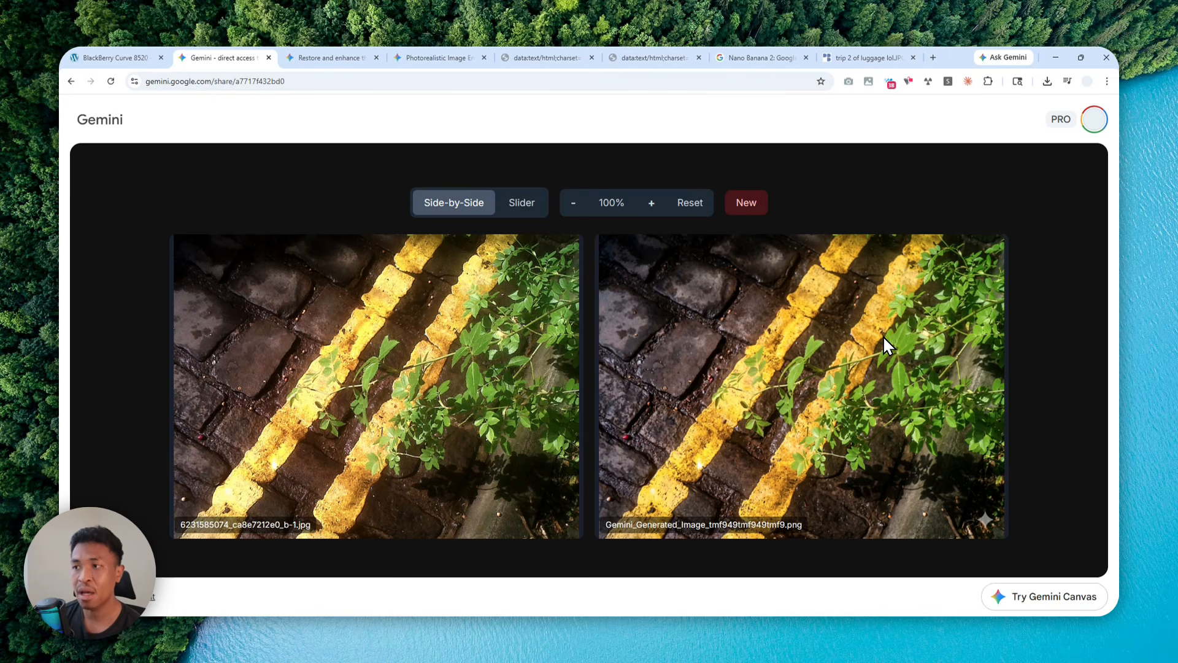
{"action": "scroll", "coordinate": [882, 336], "scroll_direction": "up", "scroll_amount": 5}
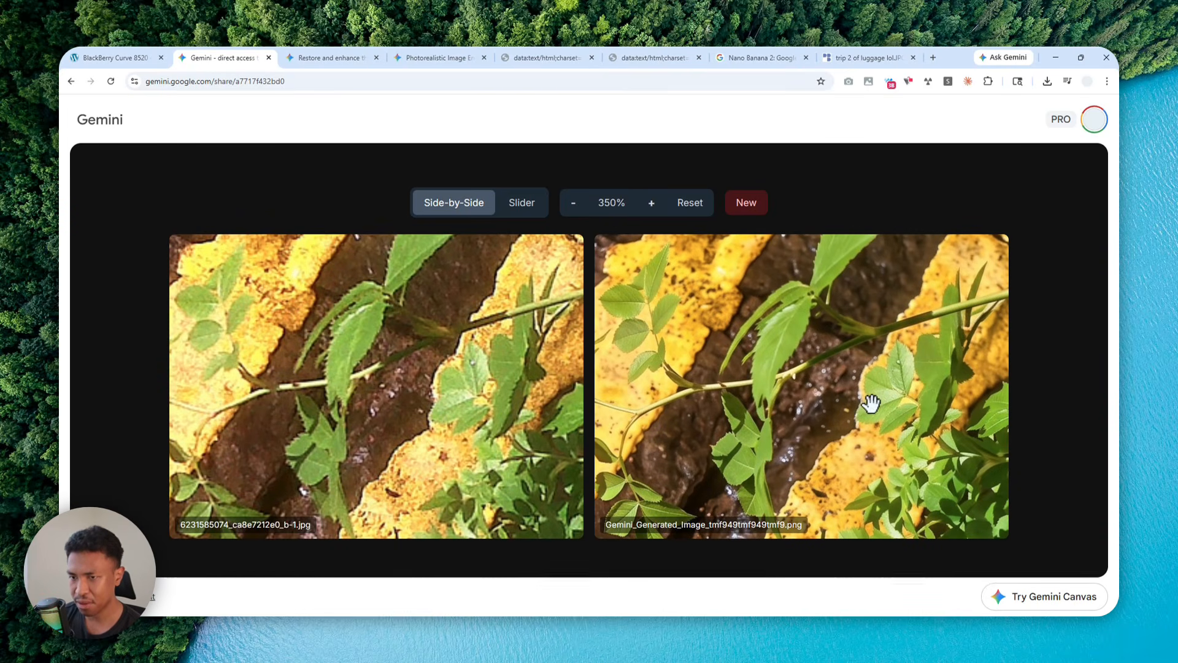
{"action": "left_click_drag", "start_coordinate": [891, 292], "coordinate": [796, 433]}
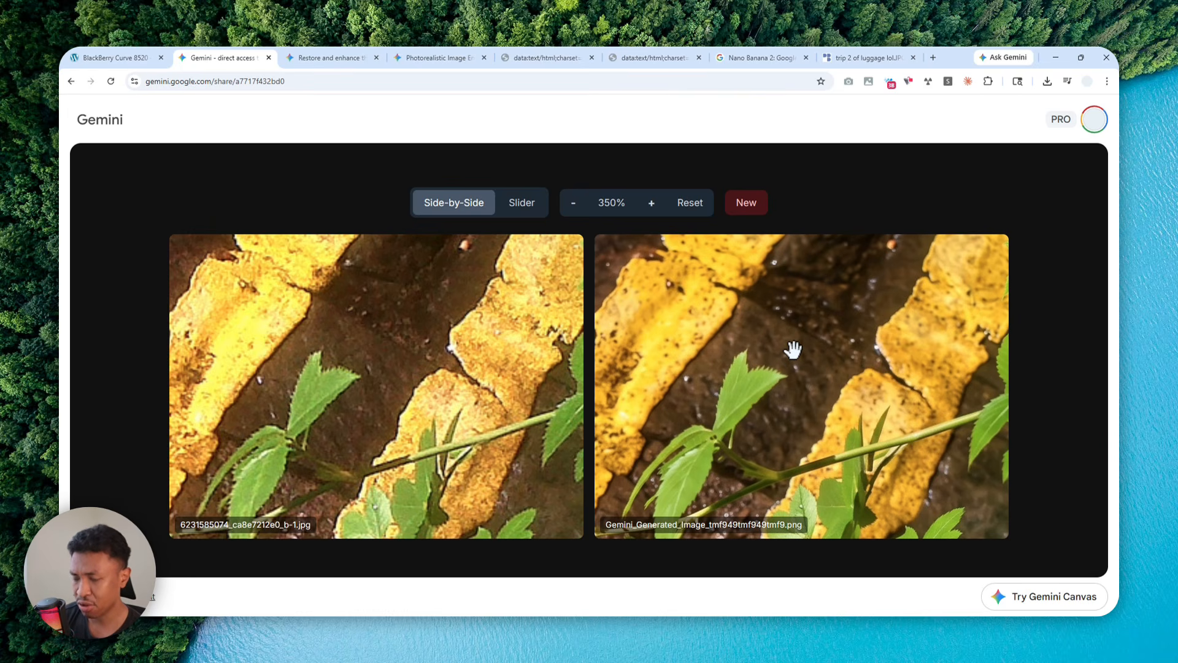
{"action": "scroll", "coordinate": [788, 326], "scroll_direction": "down", "scroll_amount": 5}
- Find the production-ready specs in Google's Nano Banana 2 article and highlight the resolution range "512px to 4K"
{"action": "left_click", "coordinate": [753, 57]}
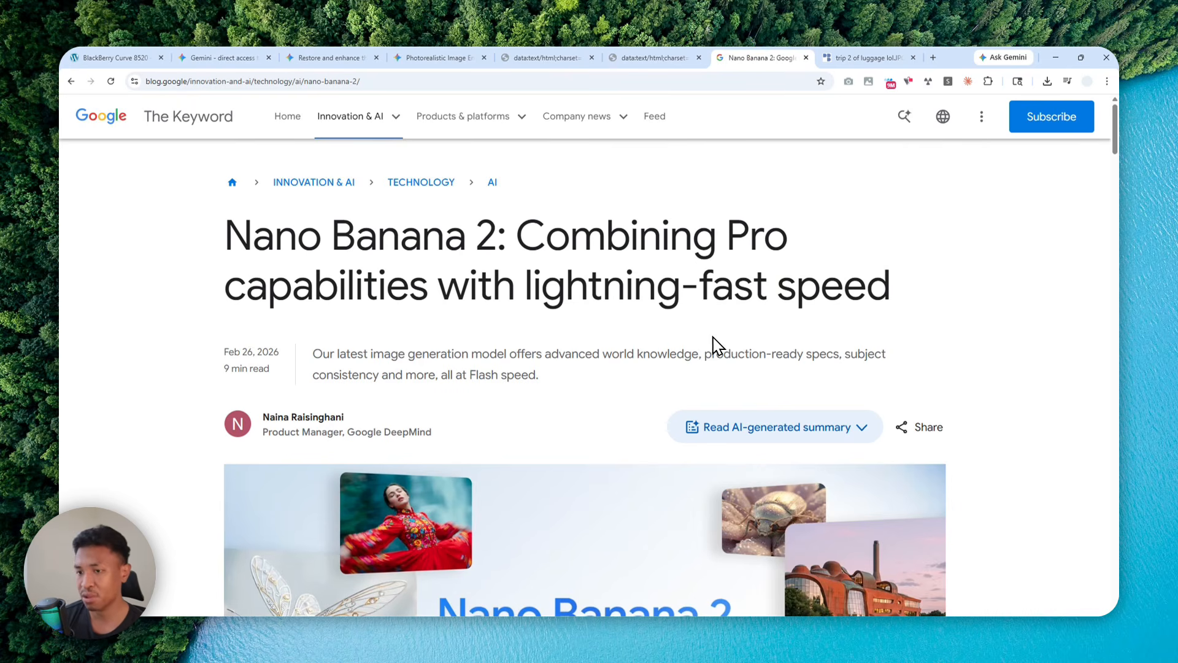
{"action": "scroll", "coordinate": [675, 347], "scroll_direction": "down", "scroll_amount": 15}
{"action": "scroll", "coordinate": [590, 318], "scroll_direction": "down", "scroll_amount": 10}
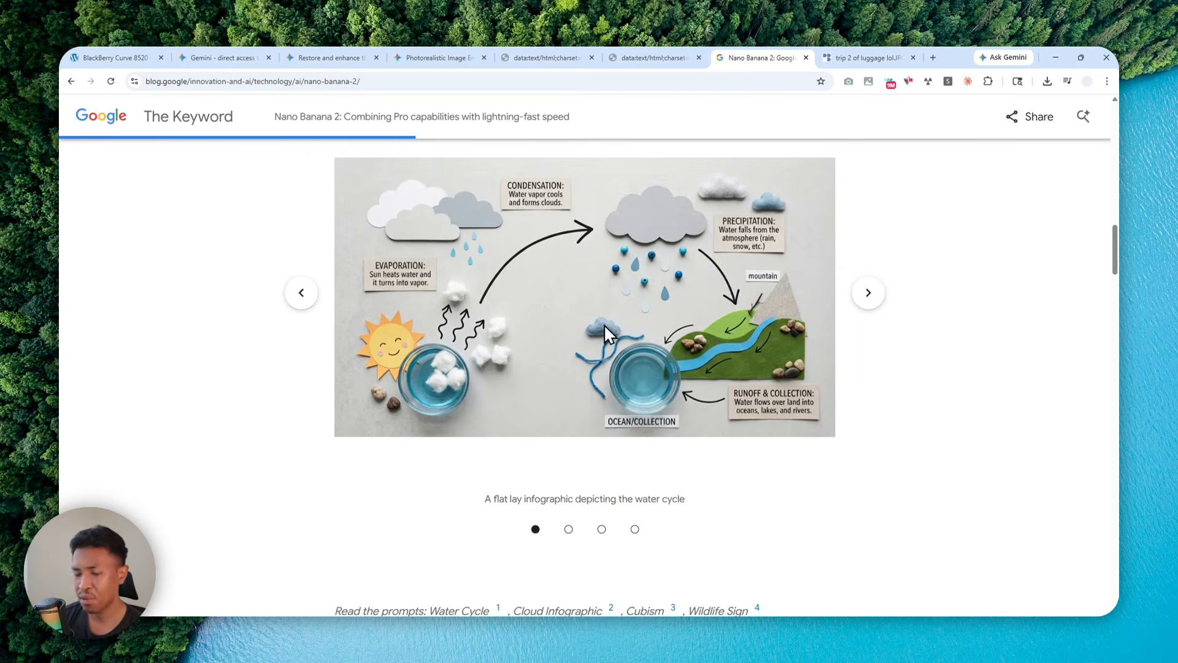
{"action": "scroll", "coordinate": [500, 336], "scroll_direction": "down", "scroll_amount": 1}
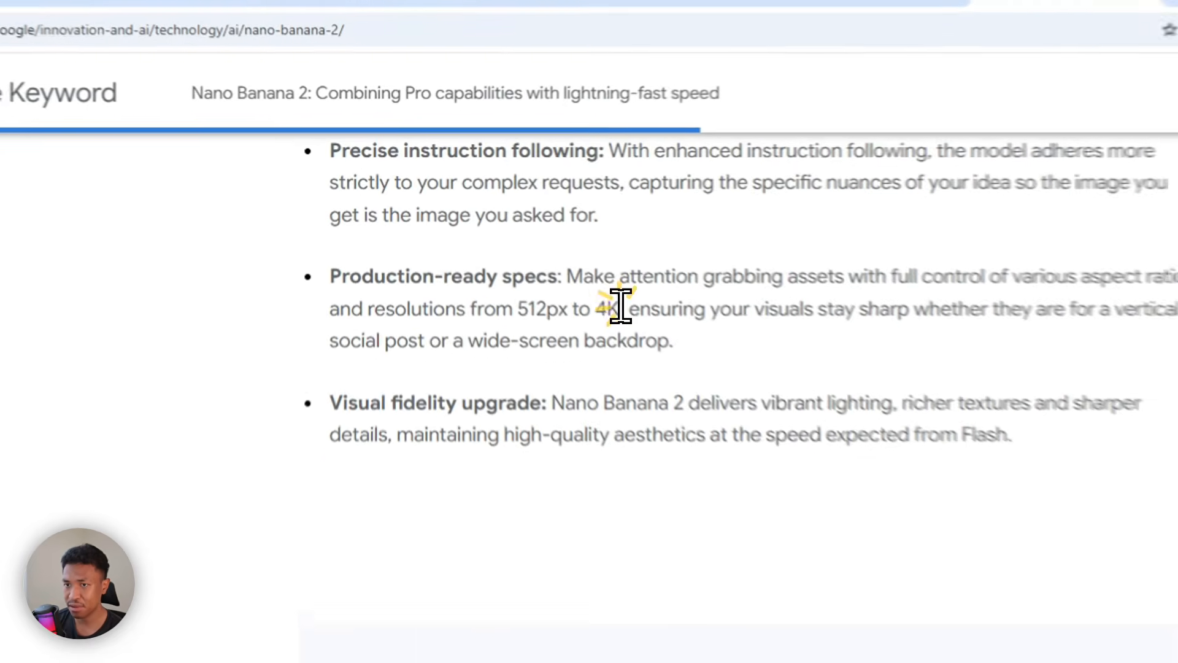
{"action": "left_click_drag", "start_coordinate": [515, 238], "coordinate": [458, 237]}
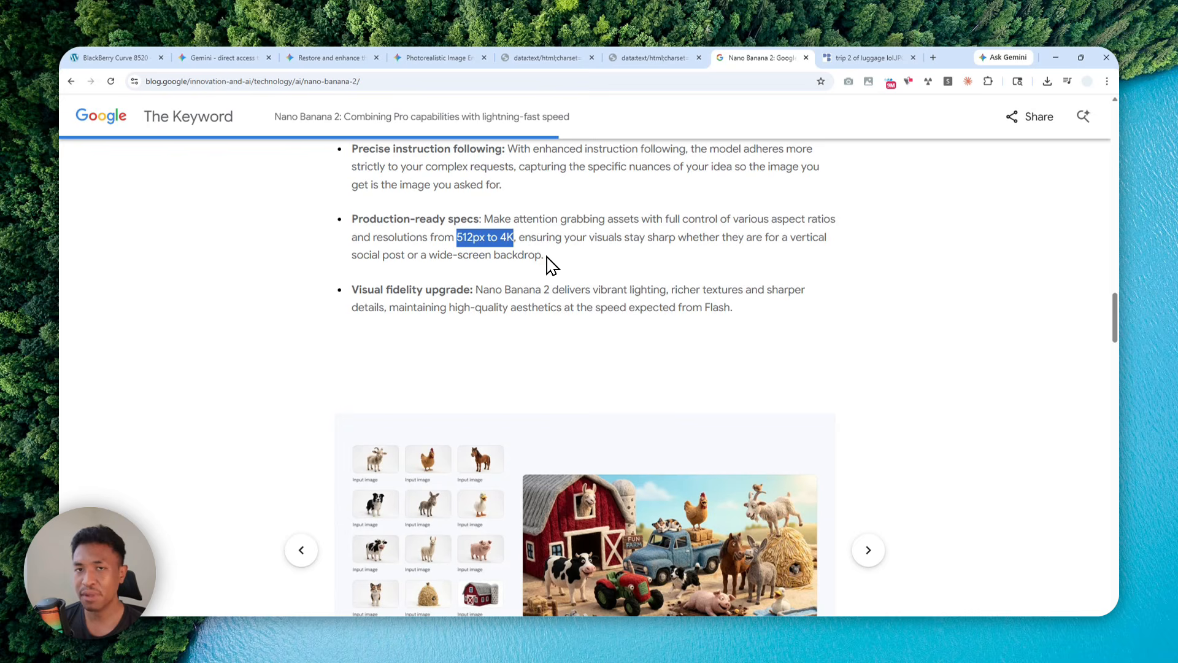
- Open the Gemini web app in a new browser tab
{"action": "left_click", "coordinate": [932, 57]}
{"action": "key", "text": "ctrl+g"}
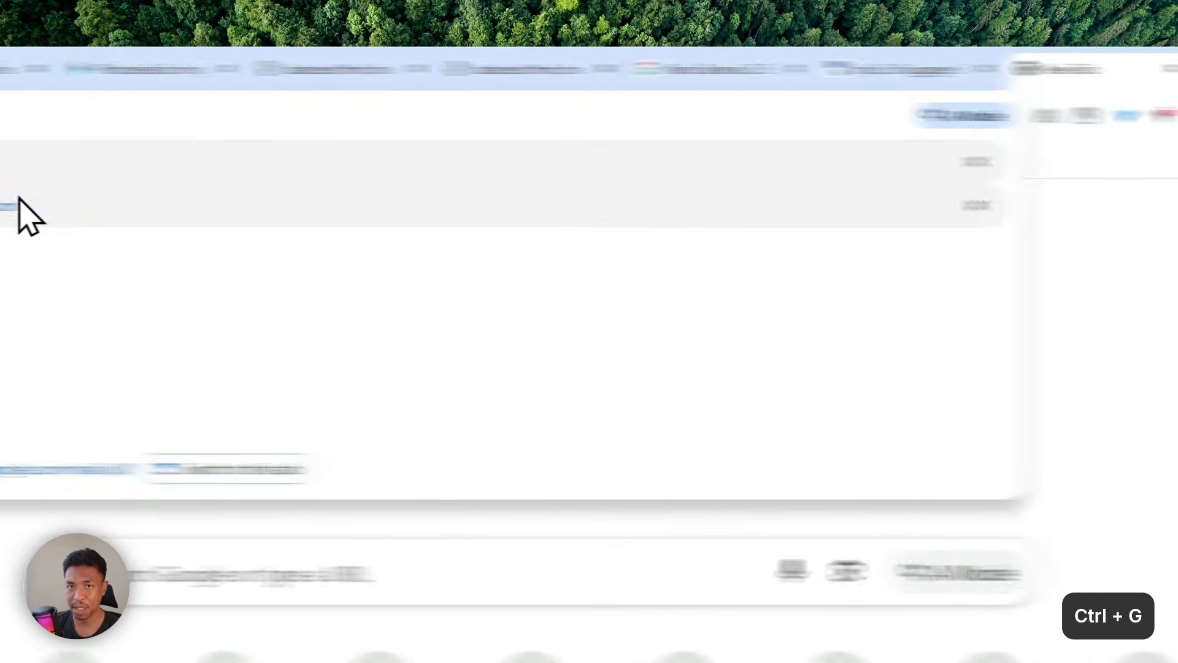
{"action": "key", "text": "ctrl+e"}
{"action": "type", "text": "ge"}
{"action": "key", "text": "Return"}
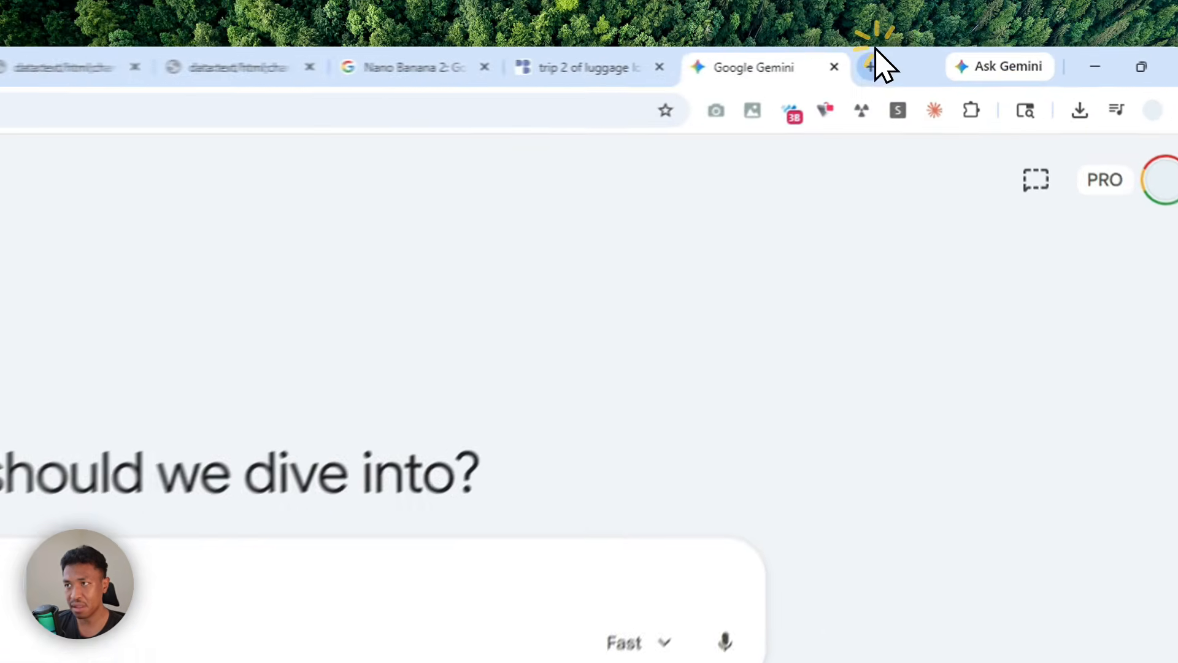
- Open Google AI Studio at aistudio.google.com in another new browser tab
{"action": "left_click", "coordinate": [932, 57]}
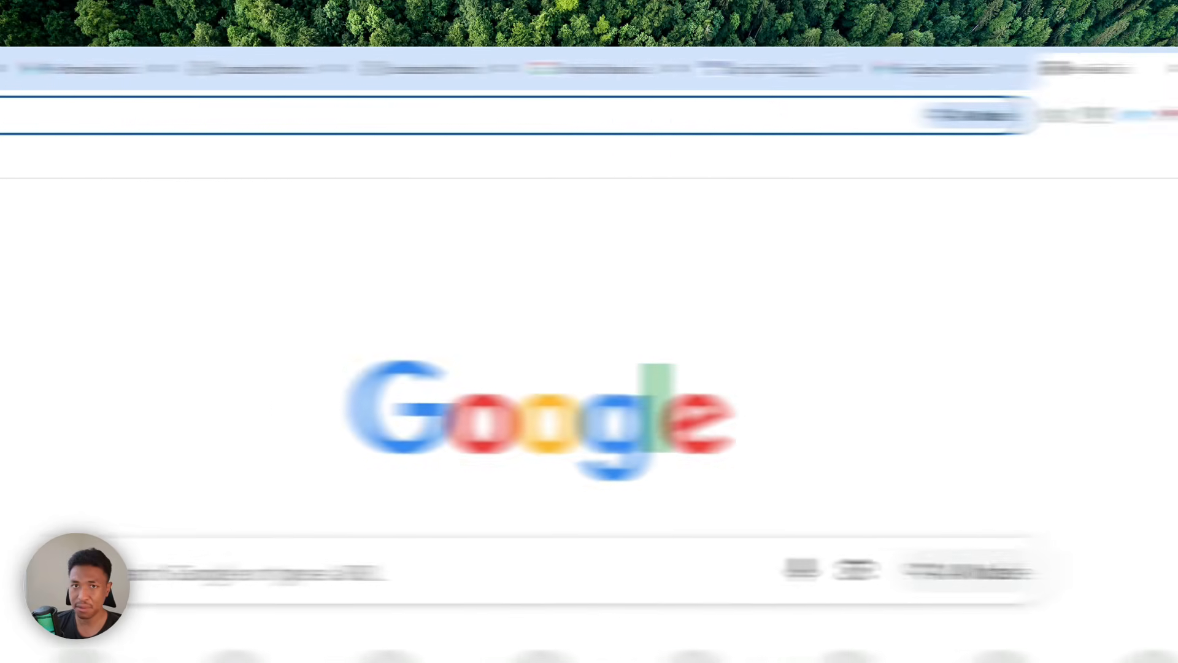
{"action": "type", "text": "ais"}
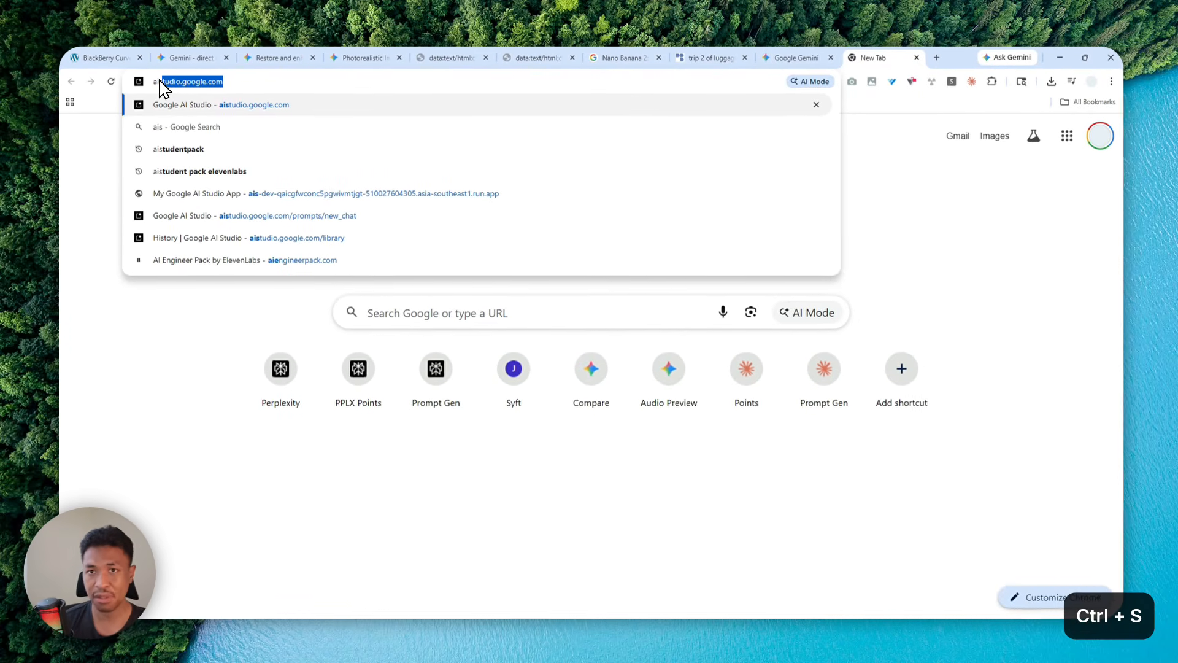
{"action": "left_click", "coordinate": [192, 101]}
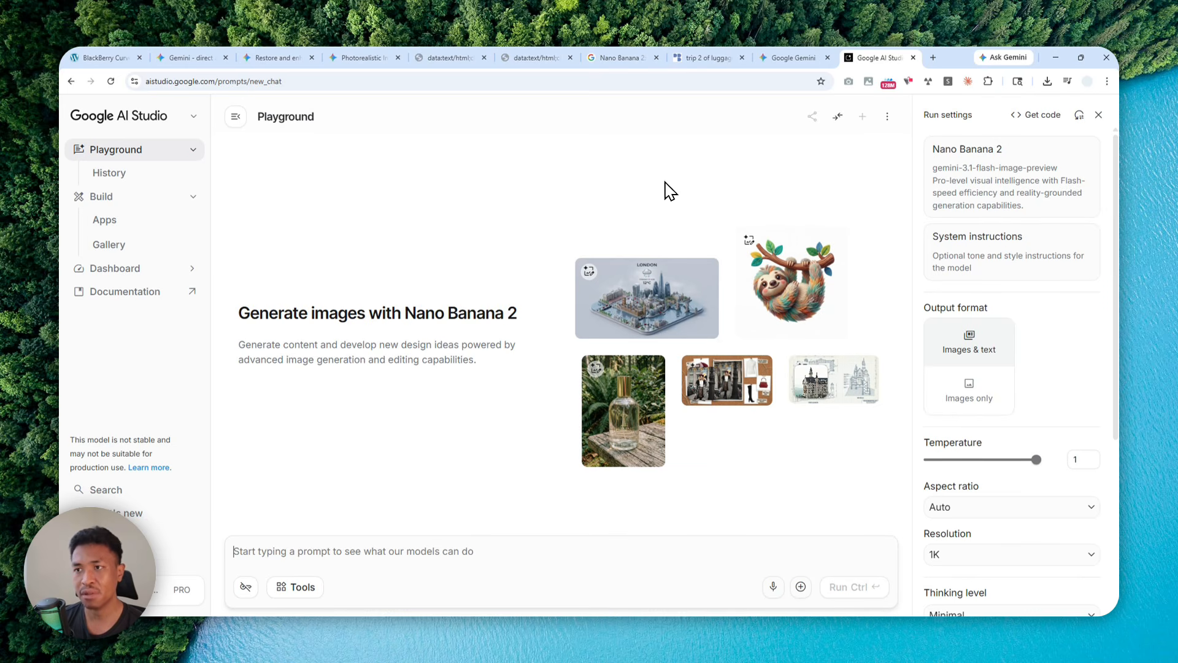
- Switch back to the Gemini app and look through its available tools, including Create image
{"action": "left_click", "coordinate": [797, 58]}
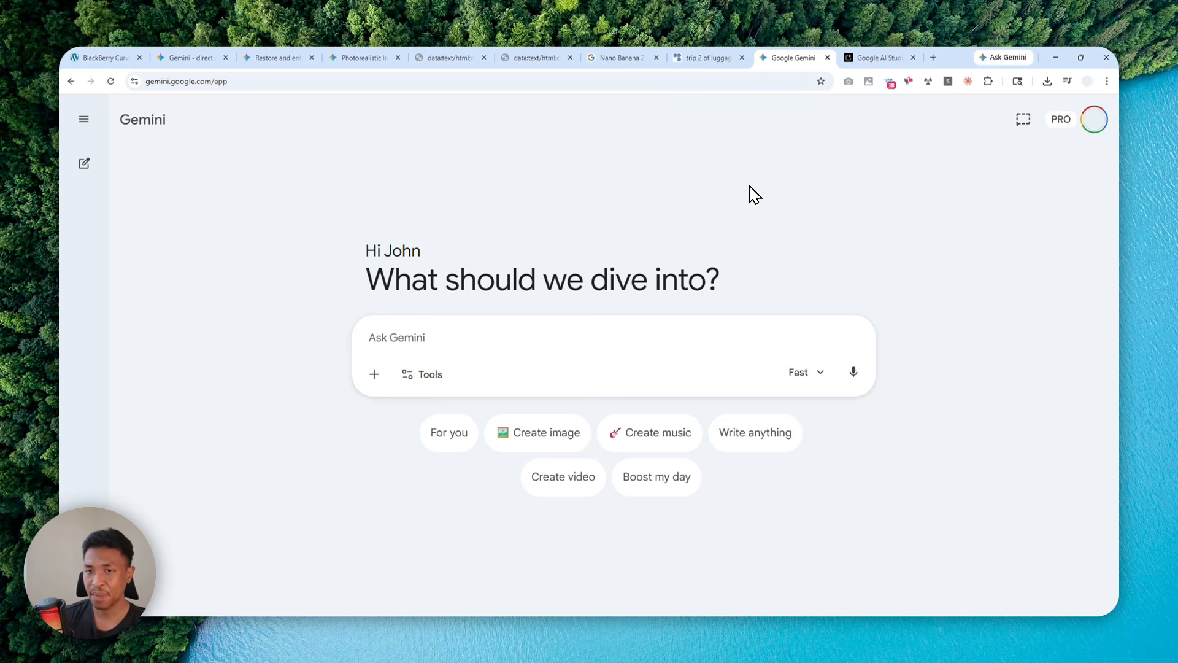
{"action": "left_click", "coordinate": [136, 130]}
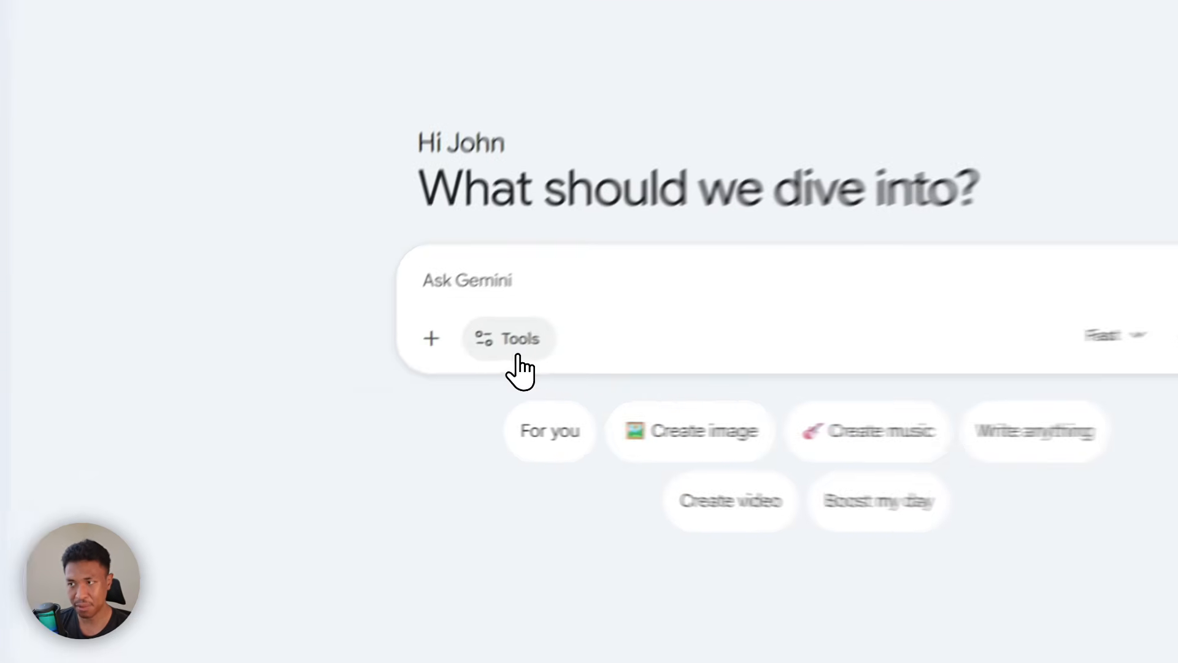
{"action": "left_click", "coordinate": [428, 378]}
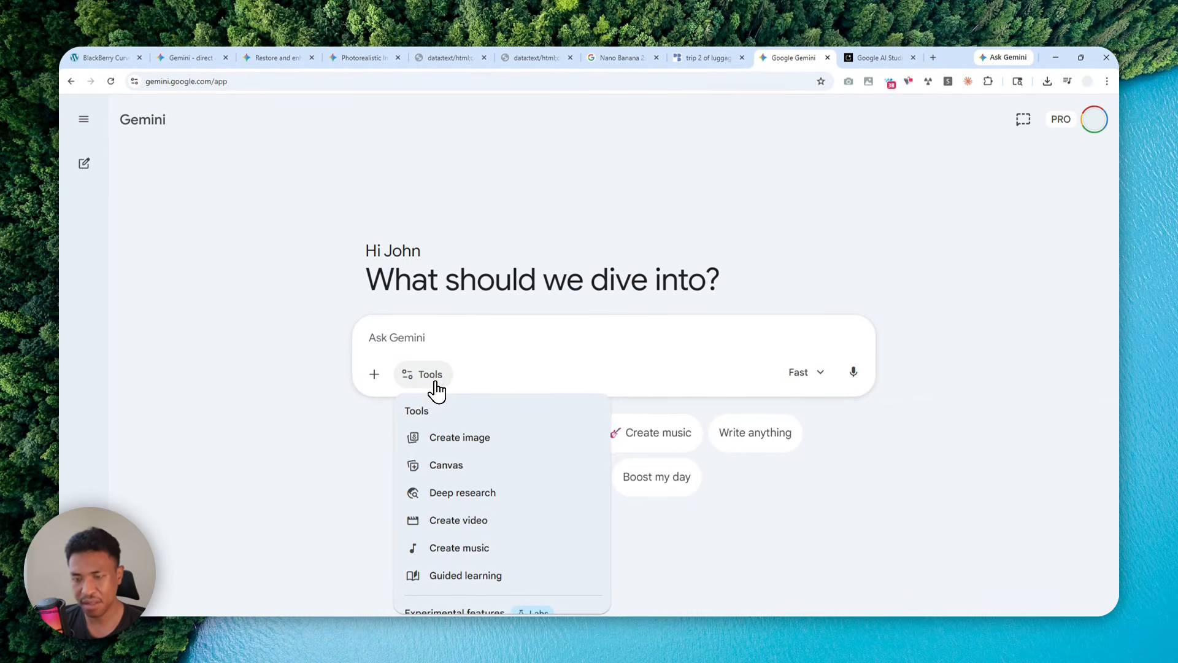
{"action": "scroll", "coordinate": [524, 473], "scroll_direction": "down", "scroll_amount": 2}
{"action": "scroll", "coordinate": [460, 509], "scroll_direction": "up", "scroll_amount": 2}
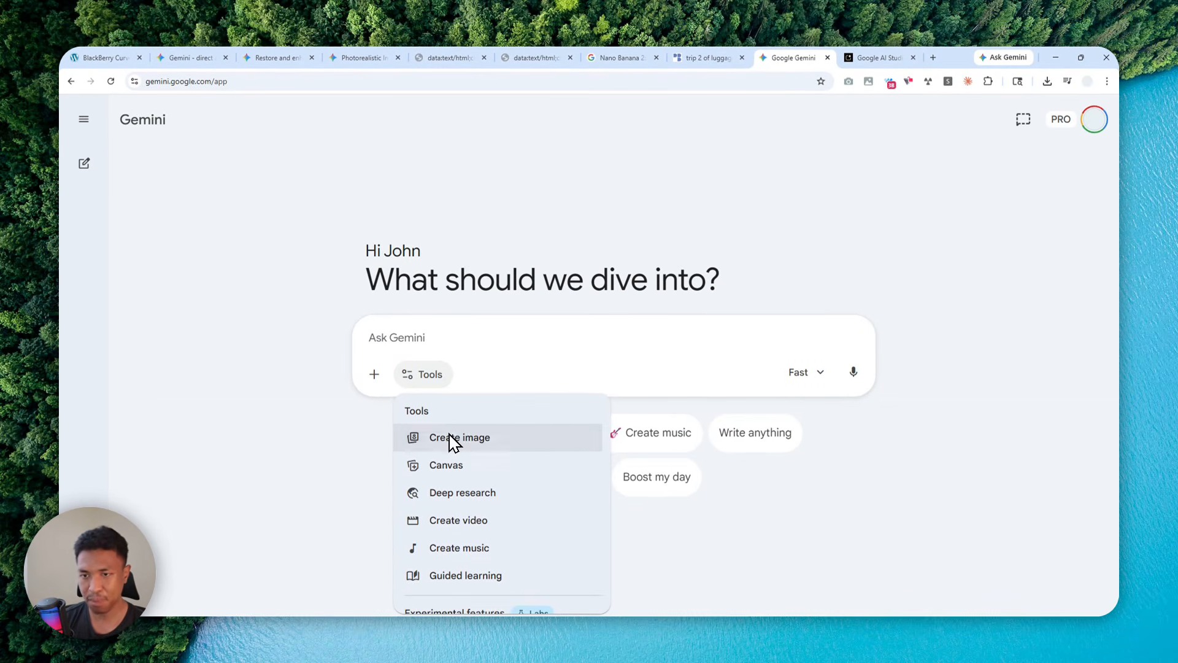
{"action": "left_click", "coordinate": [425, 377]}
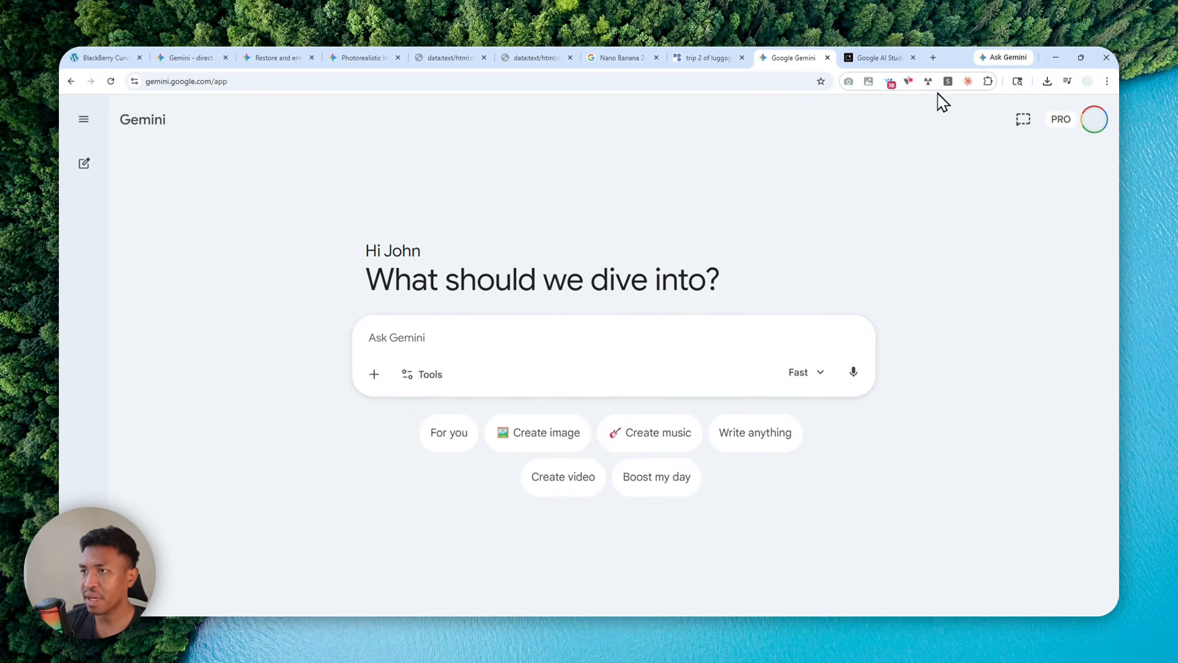
- Highlight the AI Studio web address, compare its playground with the Gemini app, and view the restored photo in the Gemini chat
{"action": "left_click", "coordinate": [879, 56]}
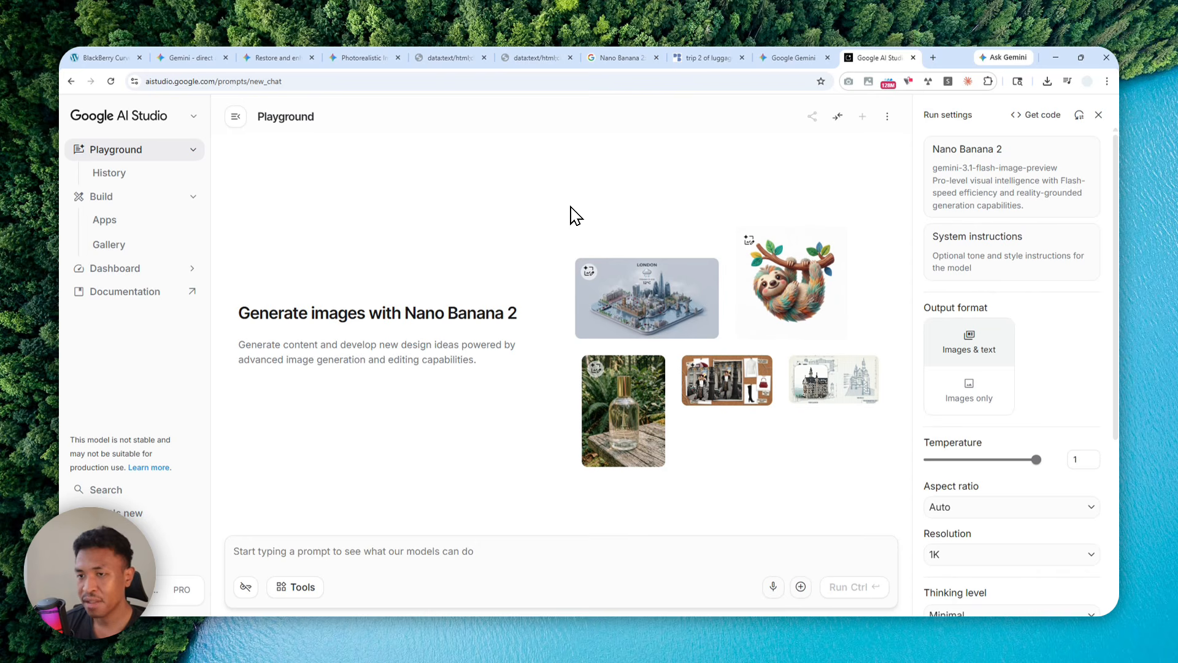
{"action": "left_click_drag", "start_coordinate": [206, 81], "coordinate": [96, 75]}
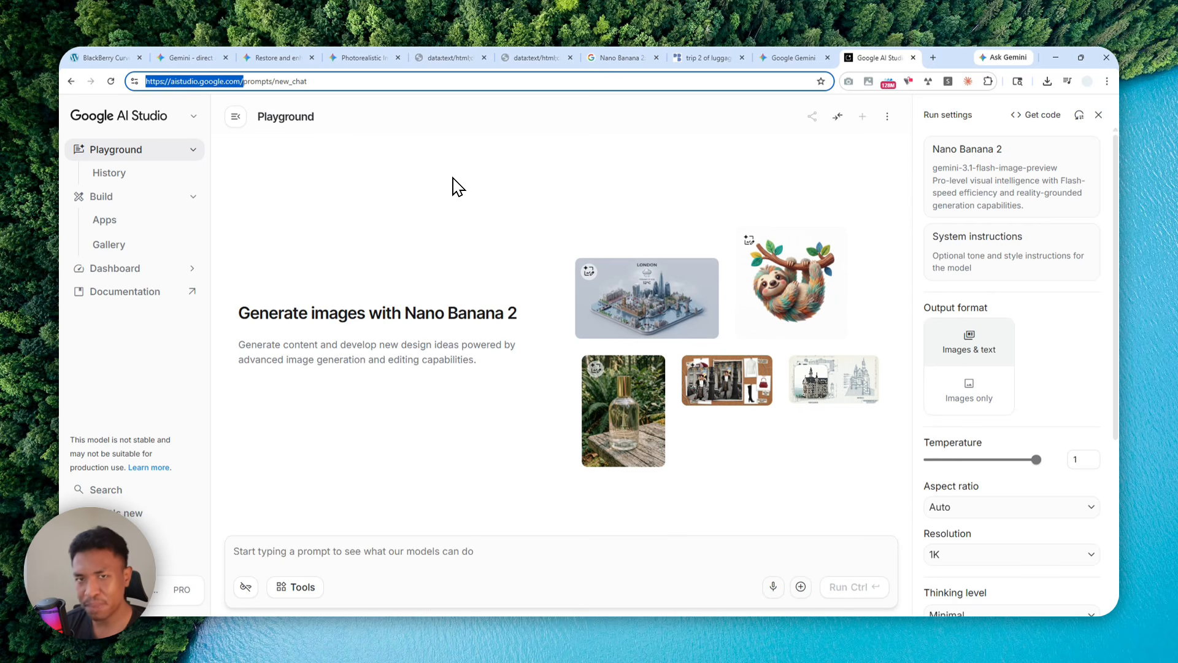
{"action": "left_click", "coordinate": [783, 57]}
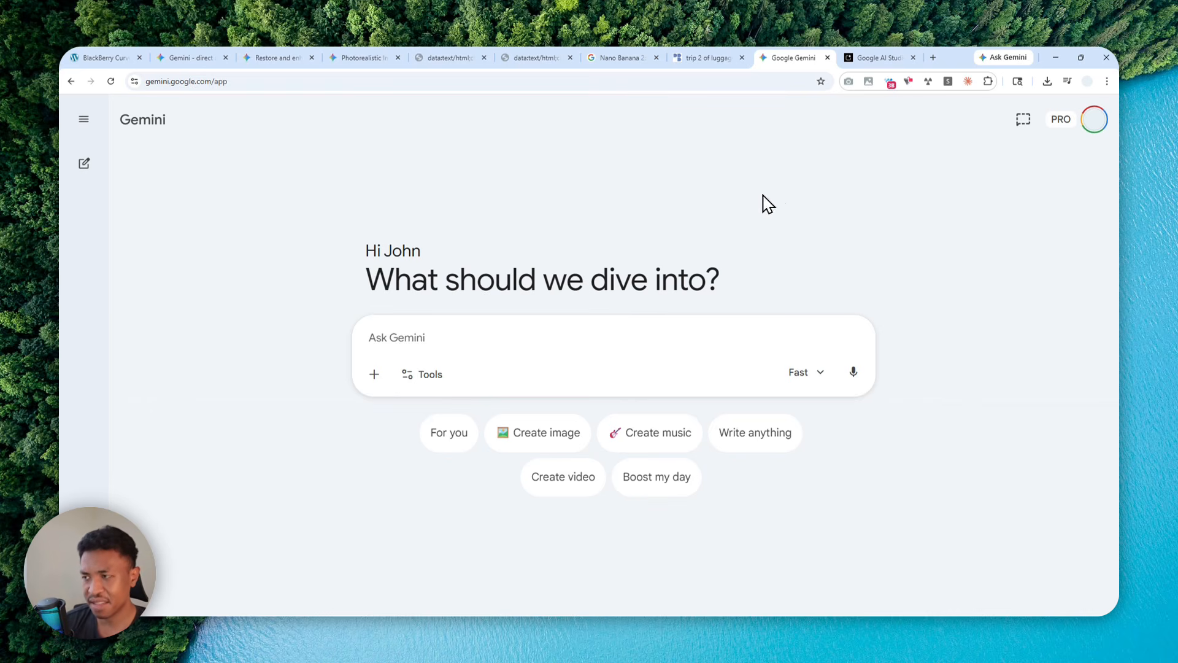
{"action": "left_click", "coordinate": [872, 58]}
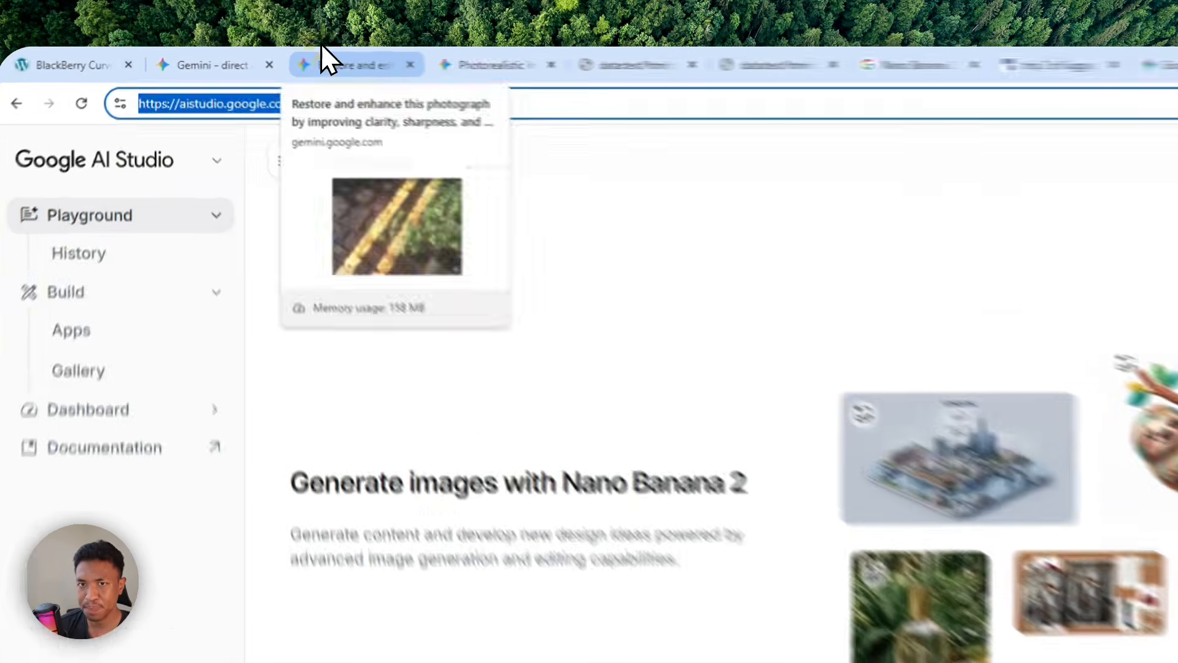
{"action": "left_click", "coordinate": [264, 56]}
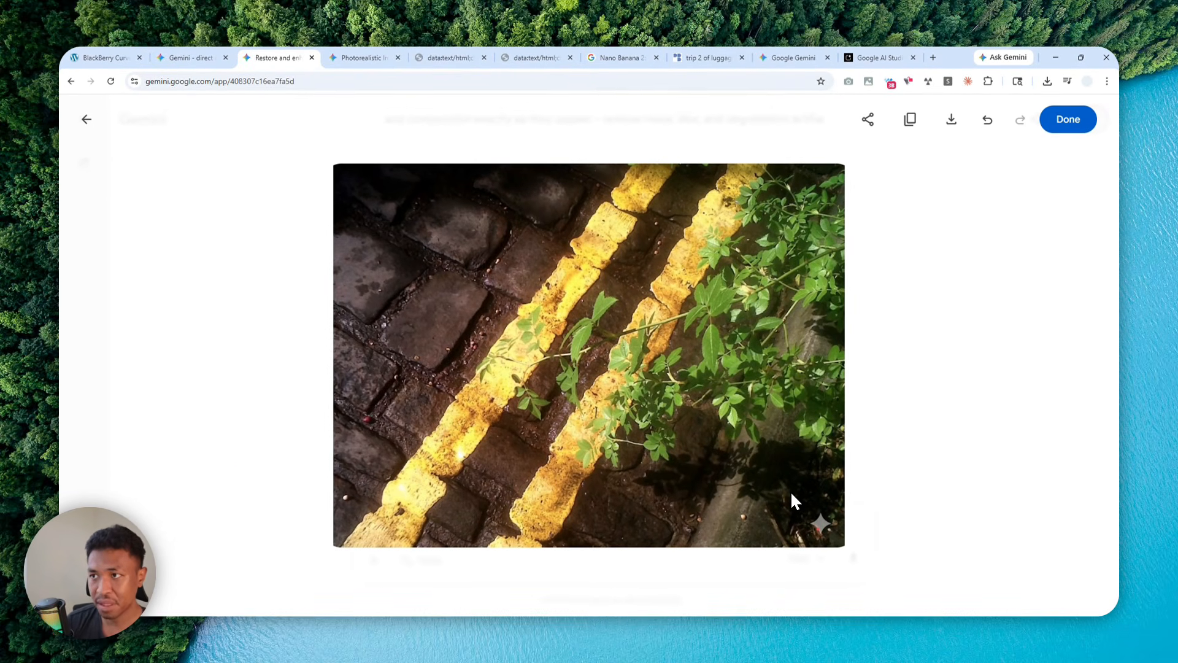
- Start a new playground session in Google AI Studio and select the Nano Banana 2 image model
{"action": "left_click", "coordinate": [877, 57]}
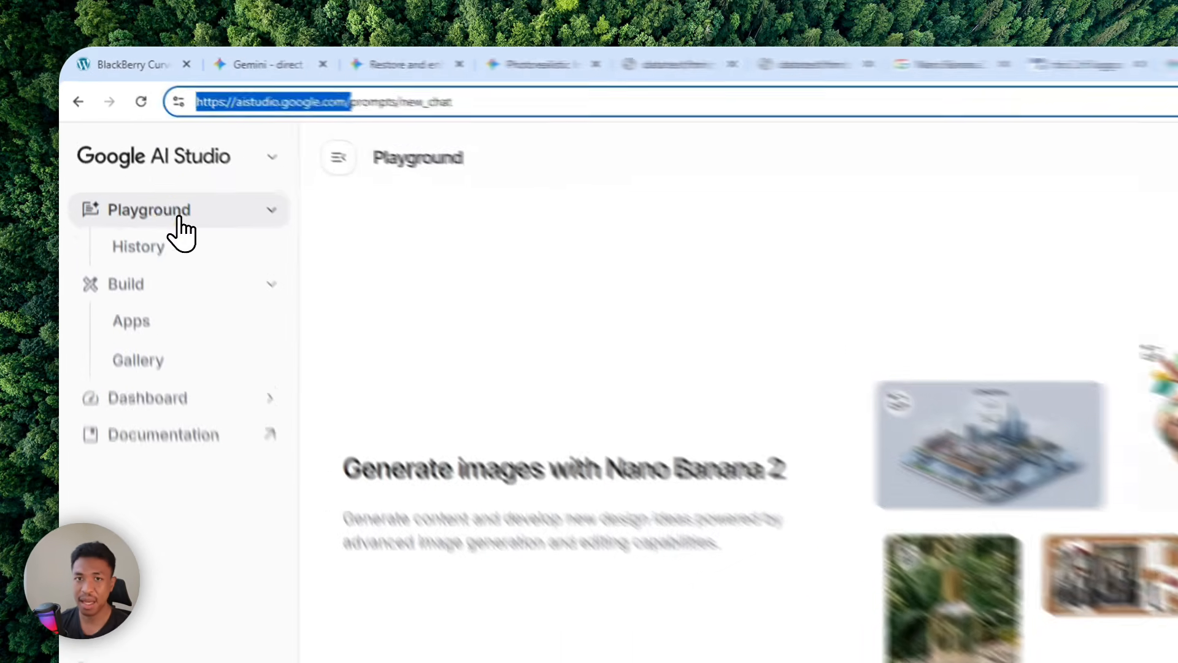
{"action": "left_click", "coordinate": [117, 151]}
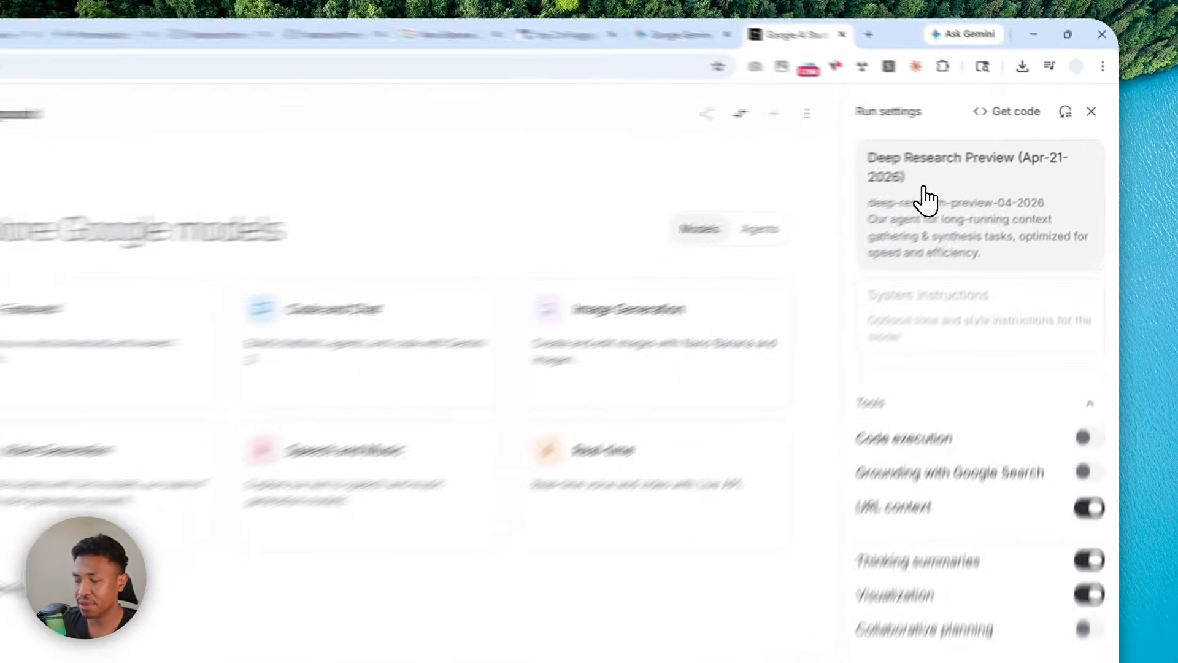
{"action": "left_click", "coordinate": [987, 170]}
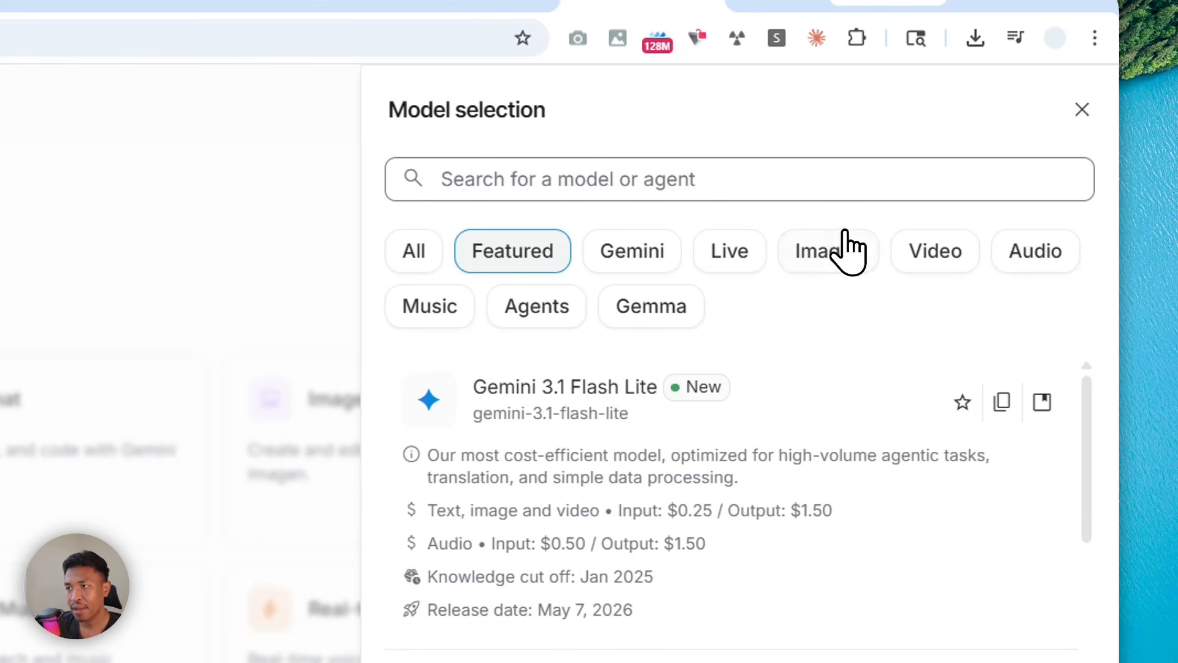
{"action": "left_click", "coordinate": [825, 252]}
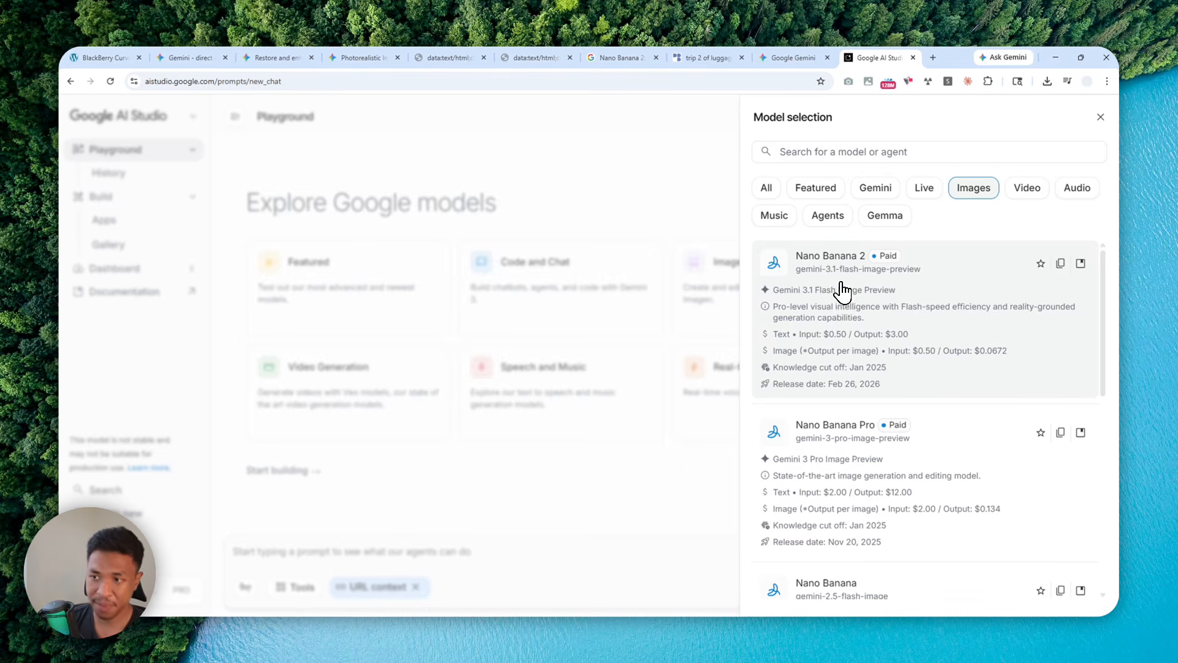
{"action": "left_click", "coordinate": [835, 297]}
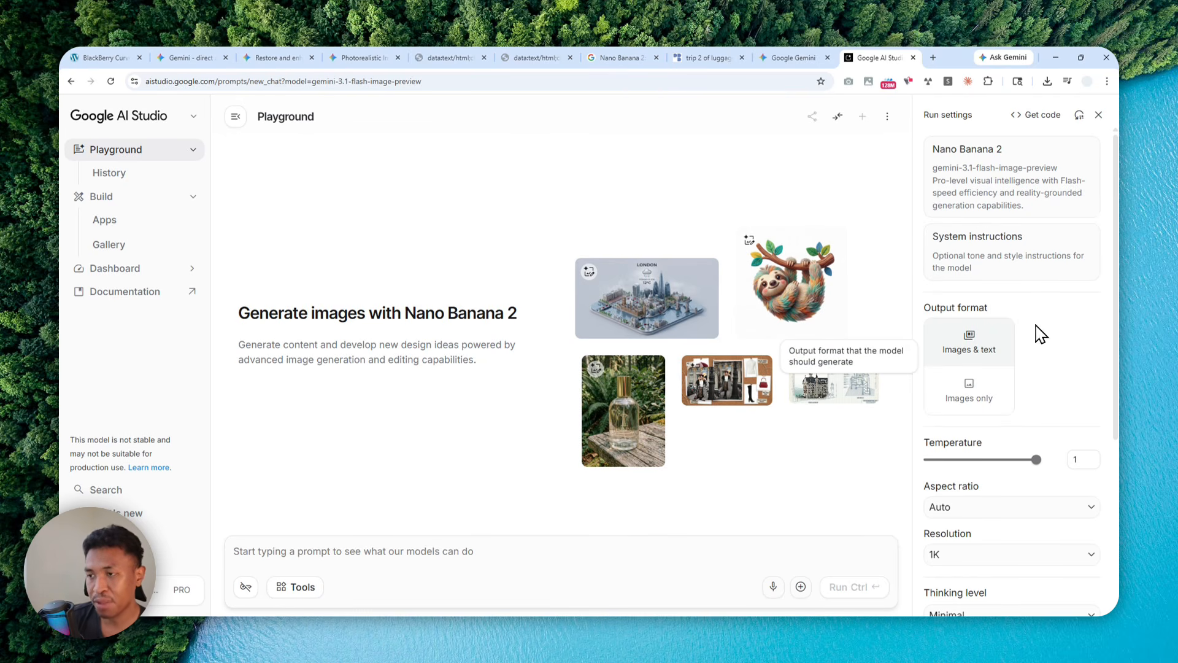
- Check the aspect ratio choices, keep Auto, and set the output resolution to 4K
{"action": "scroll", "coordinate": [1041, 334], "scroll_direction": "down", "scroll_amount": 3}
{"action": "scroll", "coordinate": [1058, 245], "scroll_direction": "down", "scroll_amount": 2}
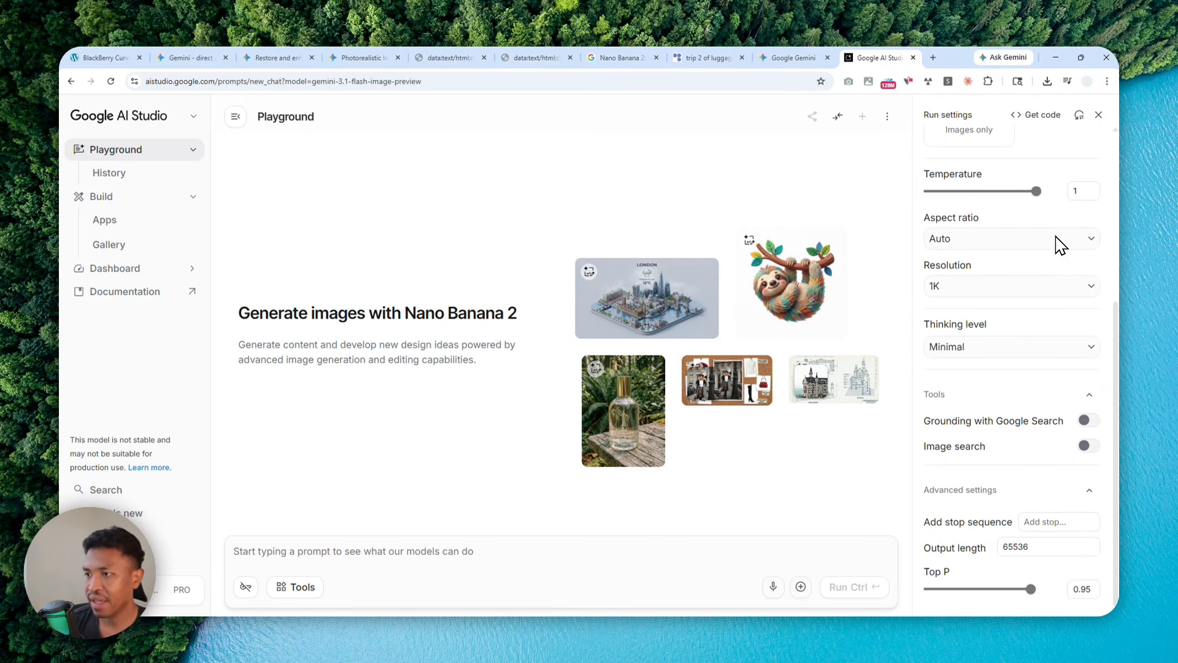
{"action": "left_click", "coordinate": [990, 246]}
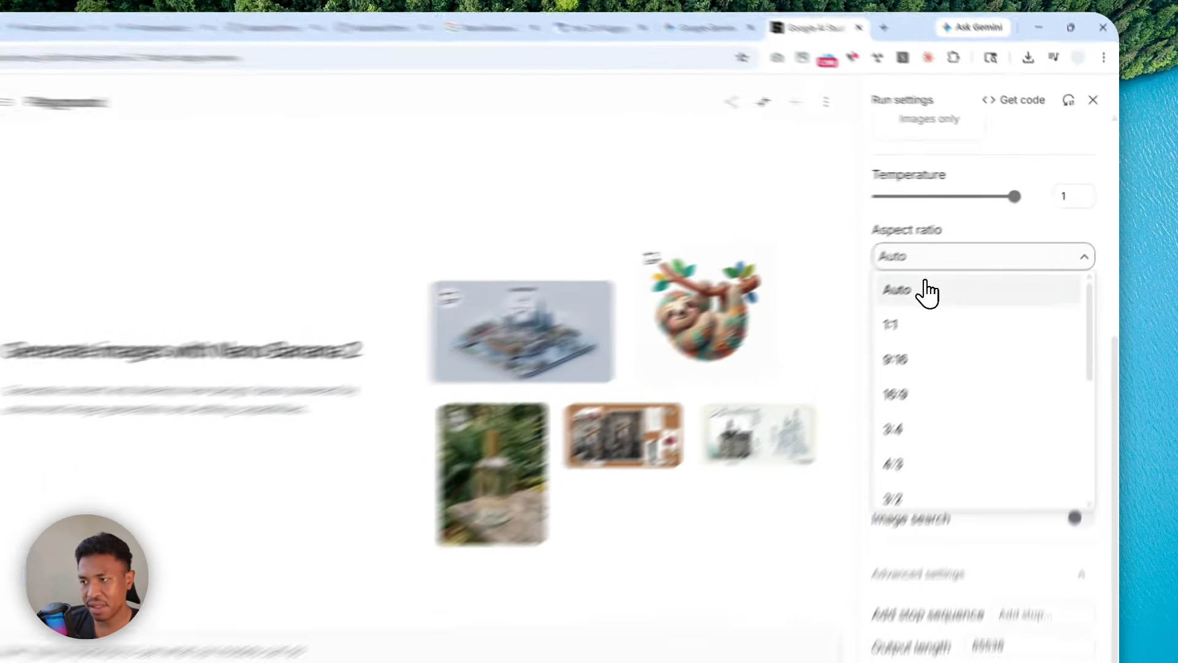
{"action": "left_click", "coordinate": [988, 246]}
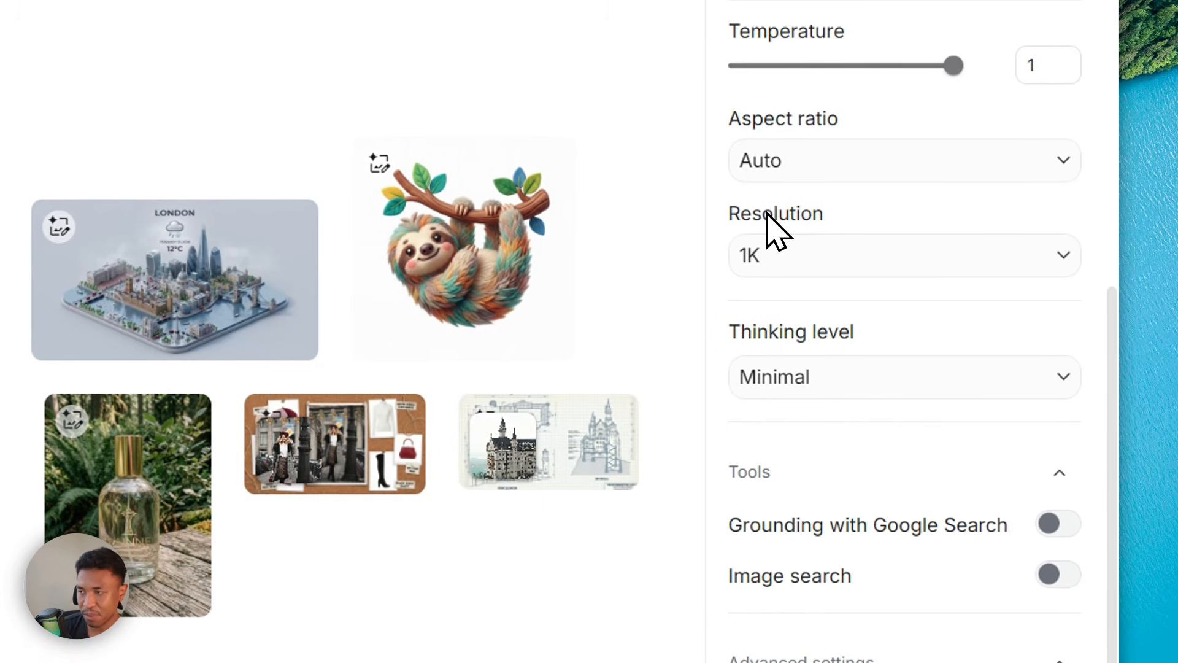
{"action": "left_click", "coordinate": [788, 246]}
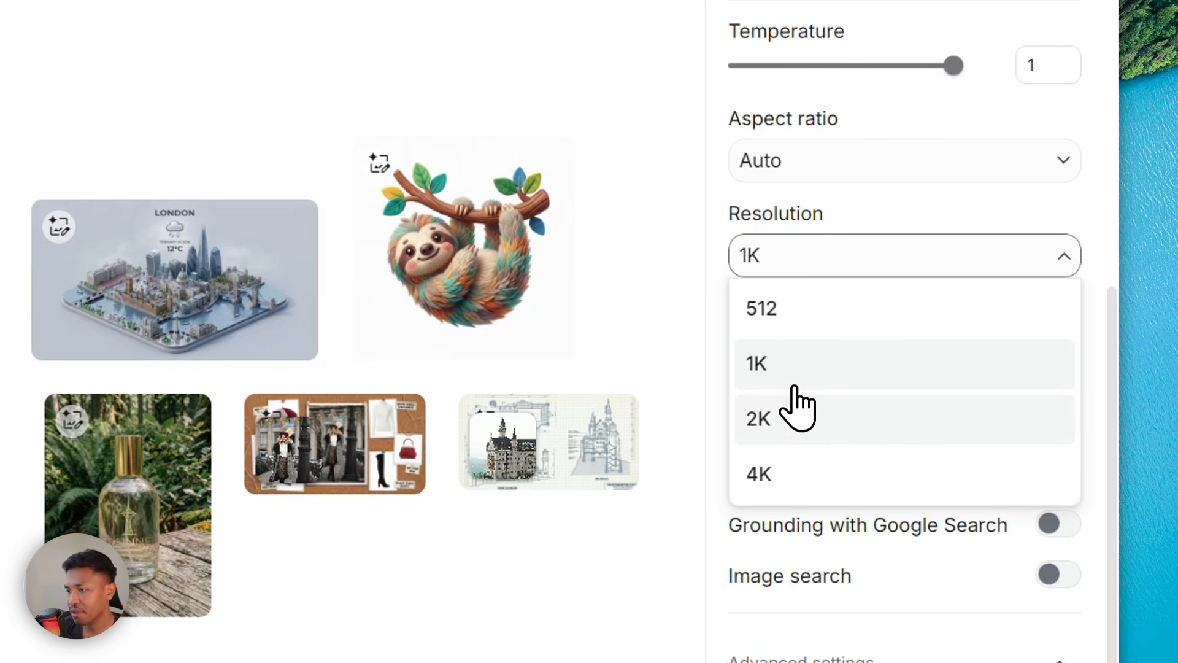
{"action": "left_click", "coordinate": [776, 479]}
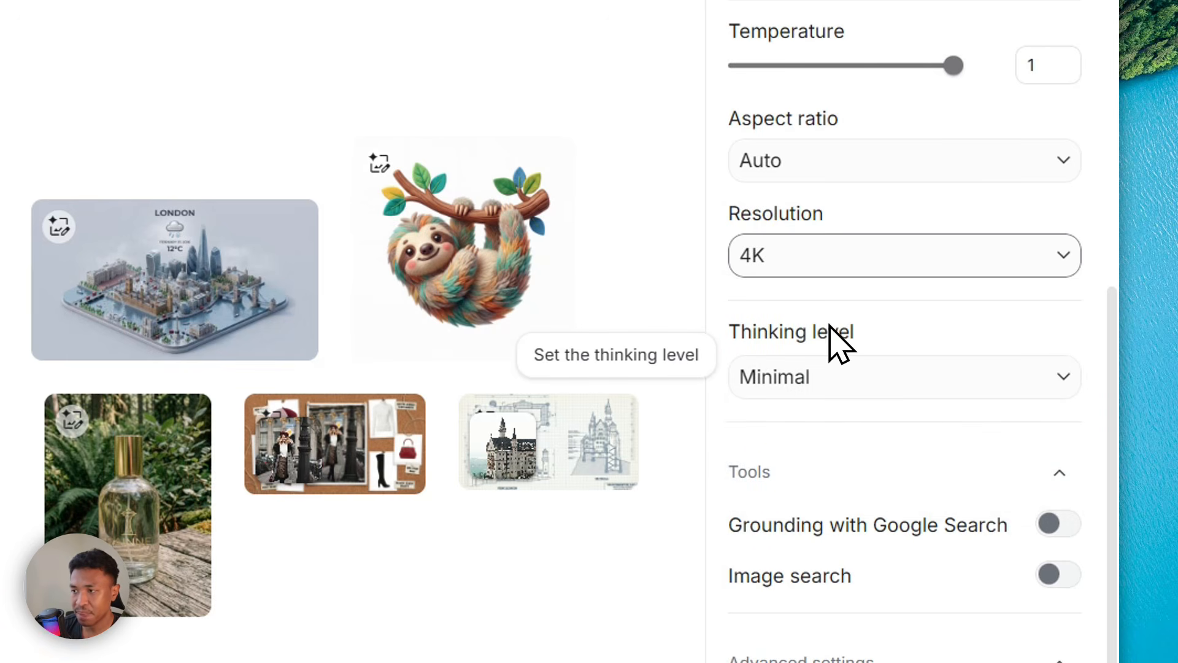
- Review the thinking level choices and keep it at Minimal
{"action": "left_click", "coordinate": [757, 211]}
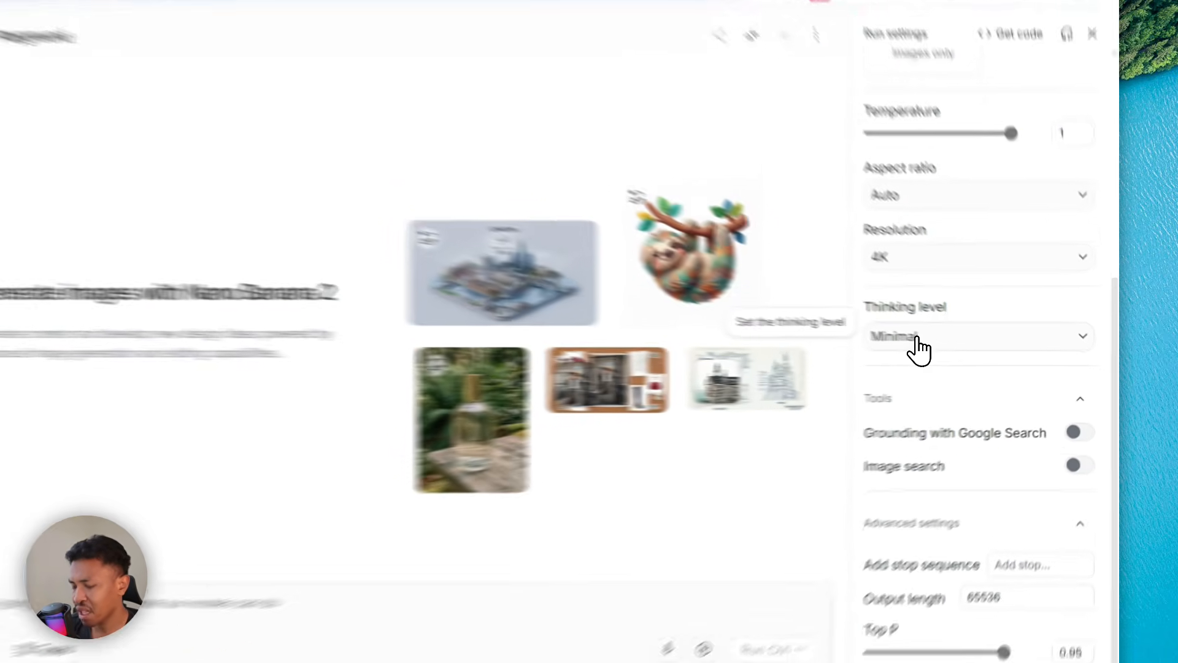
{"action": "left_click", "coordinate": [965, 345]}
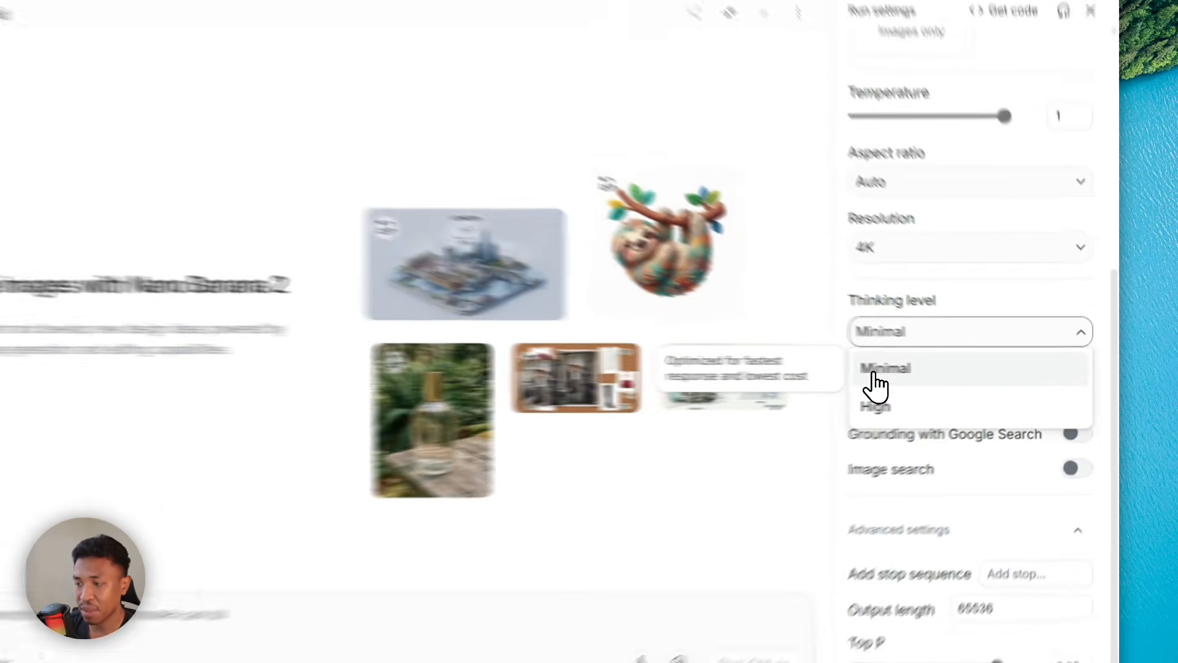
{"action": "left_click", "coordinate": [951, 368]}
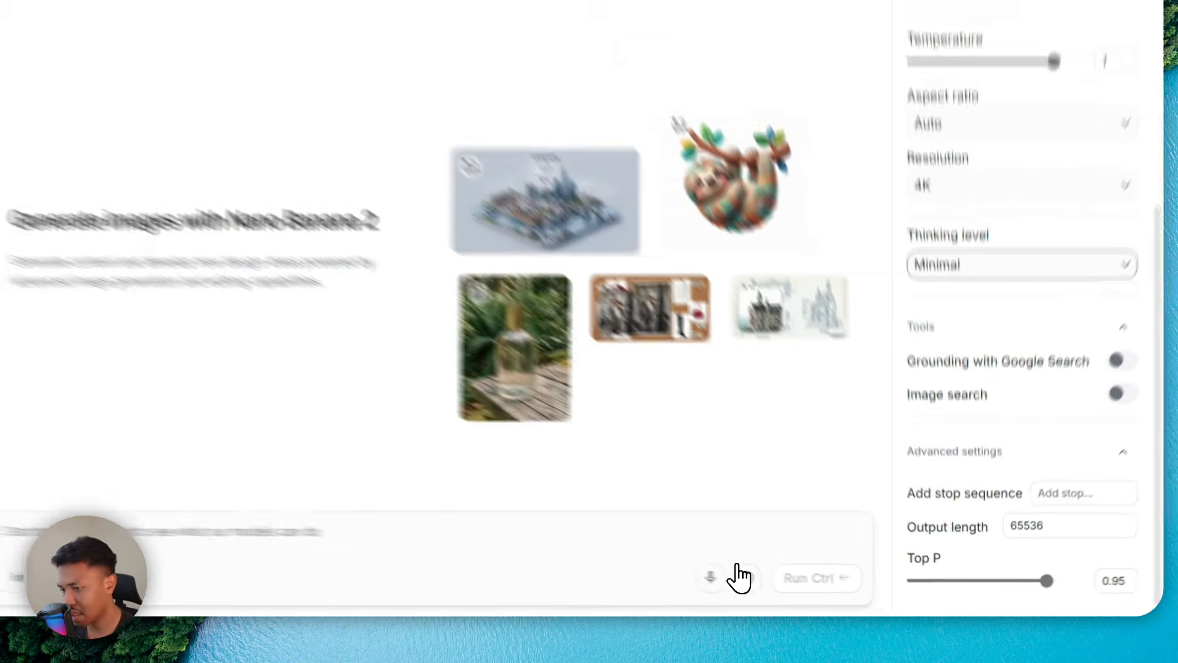
- Check the attachment sources, view the dark luggage photo on its gallery page, and attach 158595989.Qr9lu13u.jpg to the playground prompt
{"action": "left_click", "coordinate": [801, 587]}
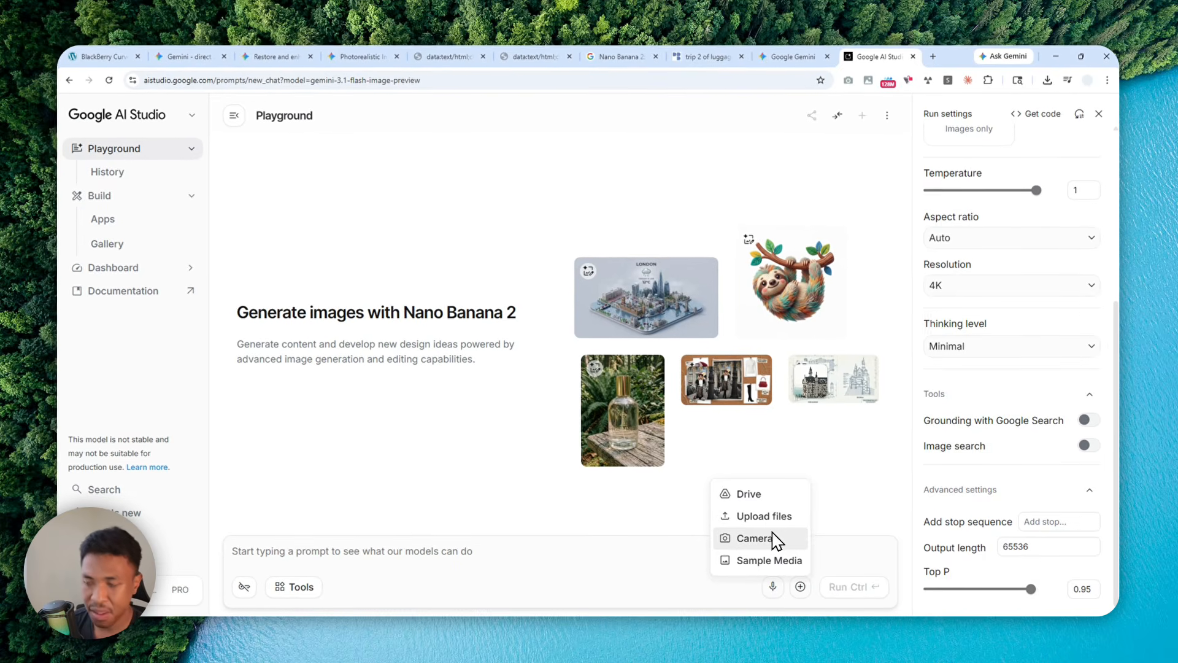
{"action": "left_click", "coordinate": [801, 586]}
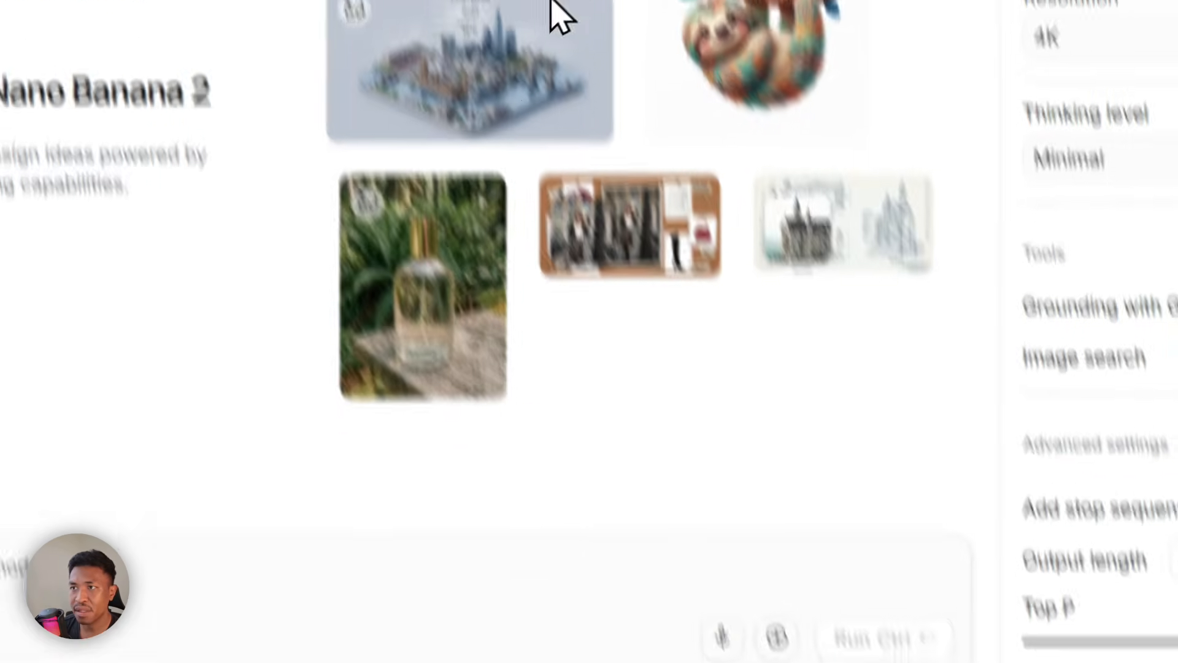
{"action": "left_click", "coordinate": [620, 2]}
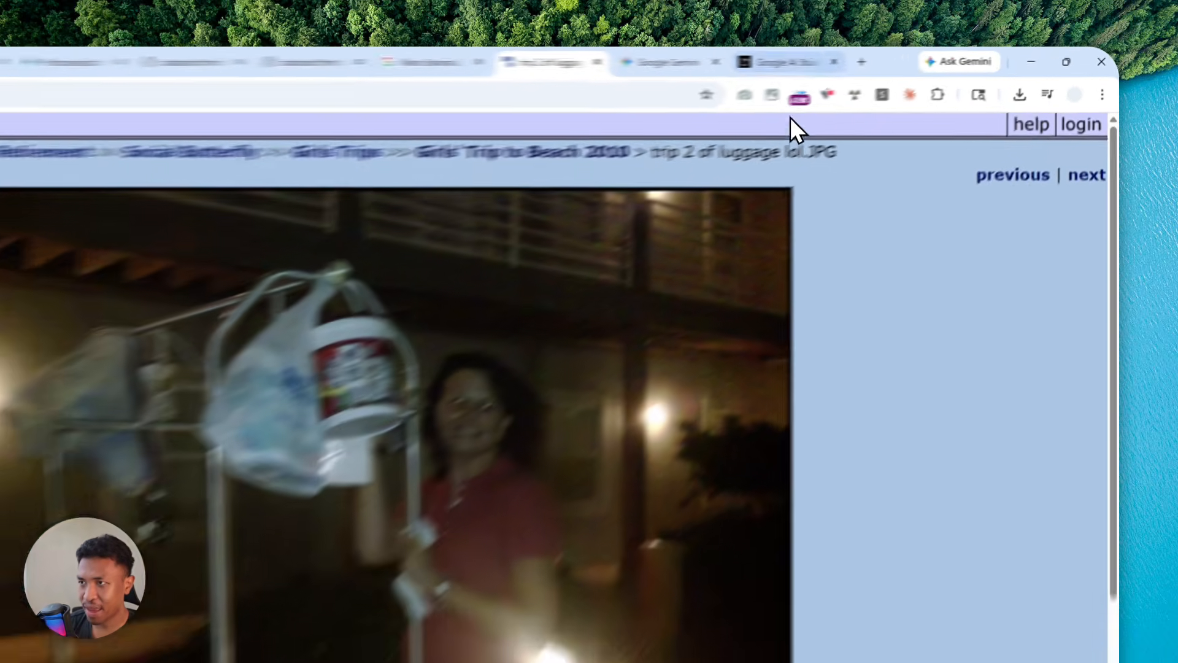
{"action": "left_click", "coordinate": [878, 59]}
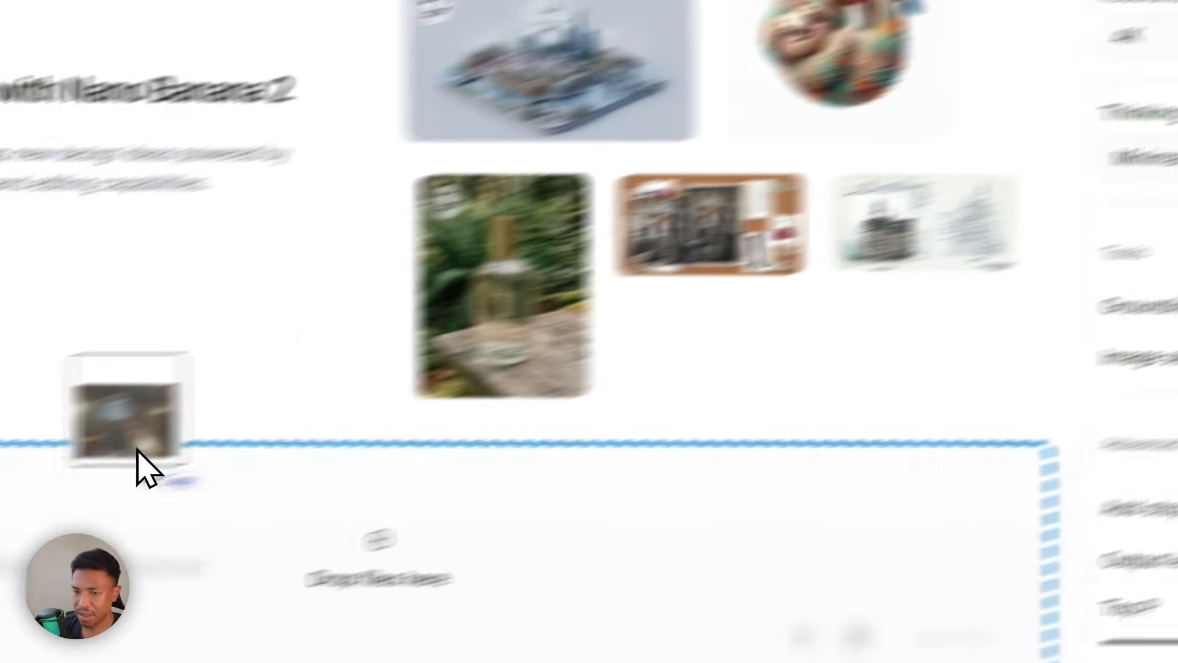
{"action": "left_click_drag", "start_coordinate": [137, 453], "coordinate": [542, 518]}
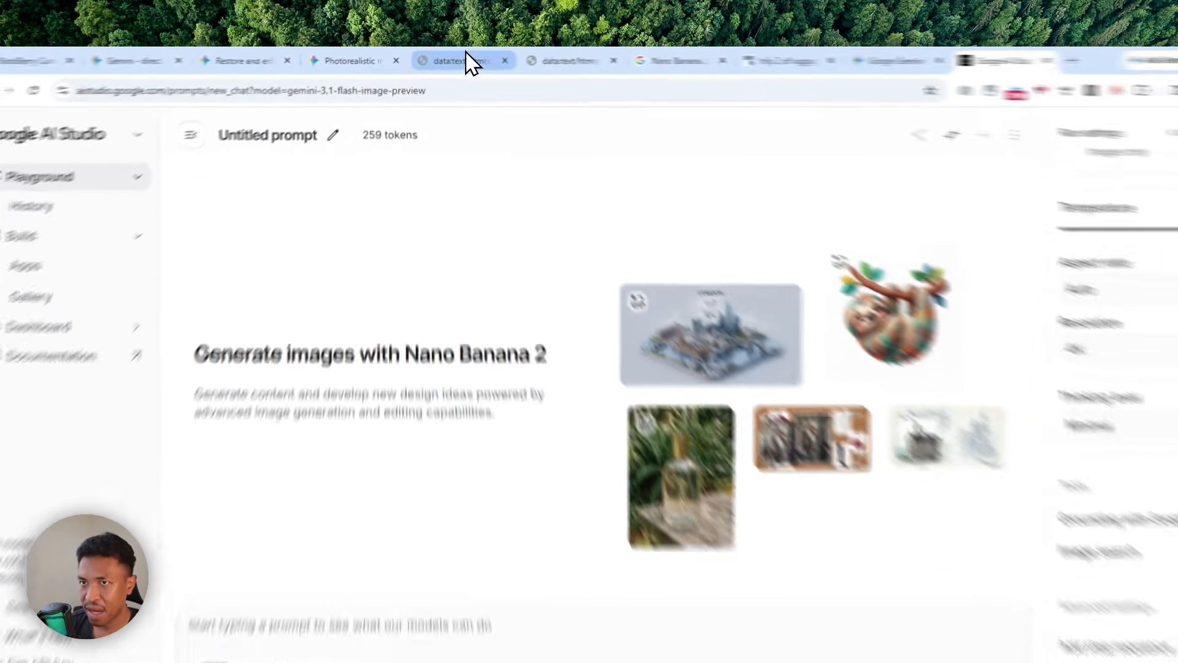
- View the two prepared prompt pages, one for restoring a photograph and one for photorealistic transformation
{"action": "left_click", "coordinate": [462, 57]}
{"action": "left_click", "coordinate": [541, 58]}
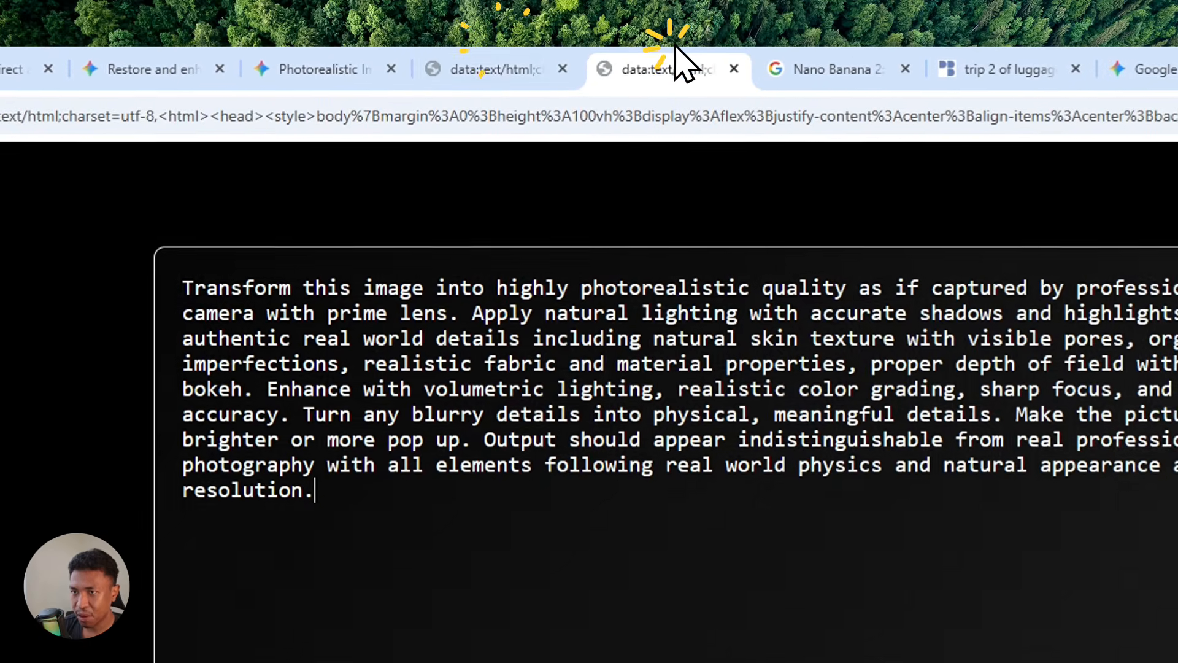
{"action": "left_click", "coordinate": [537, 54]}
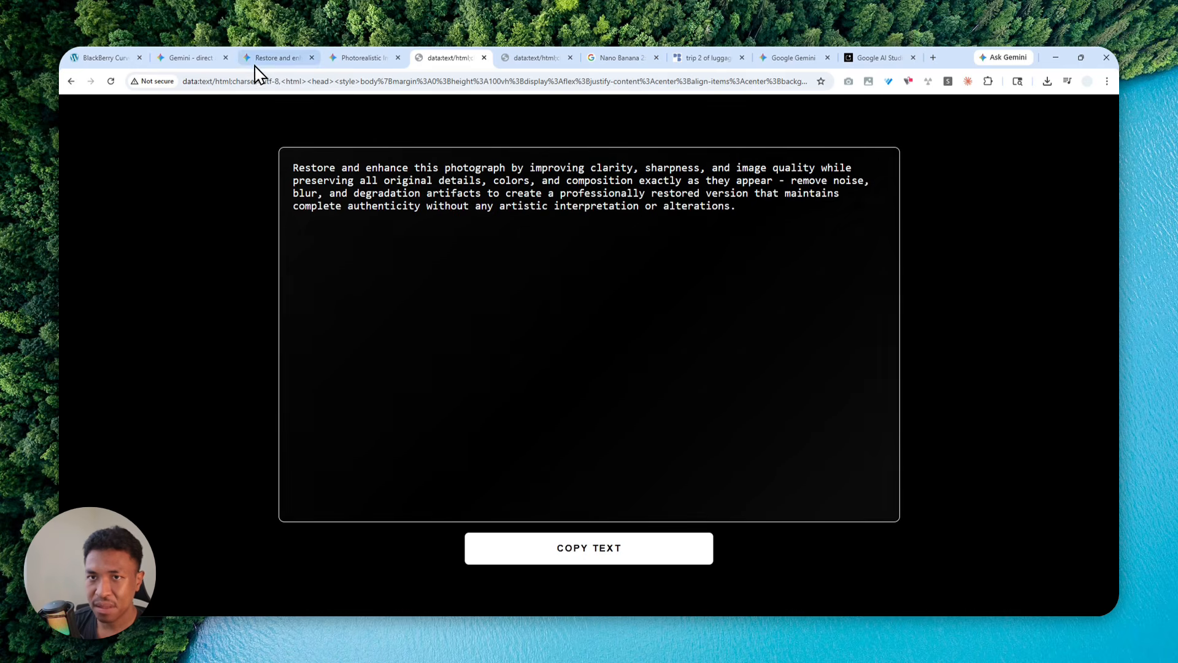
- Compare the restored cobblestone photo in Gemini with the original on the BlackBerry Curve photography page
{"action": "left_click", "coordinate": [276, 58]}
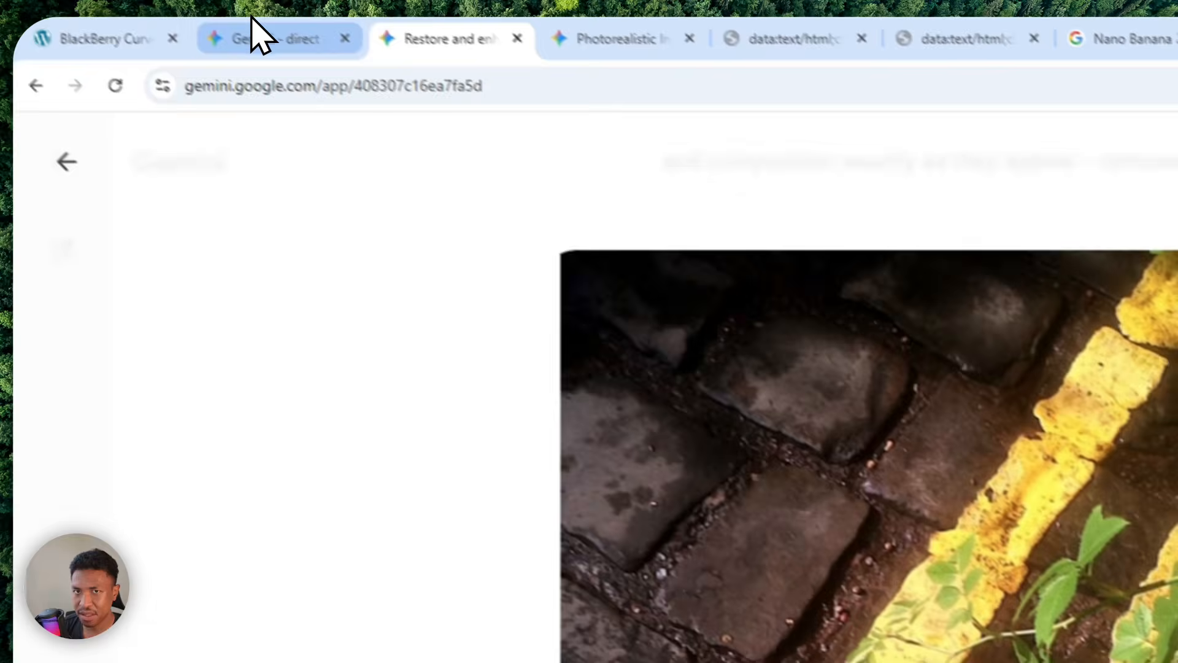
{"action": "left_click", "coordinate": [135, 48]}
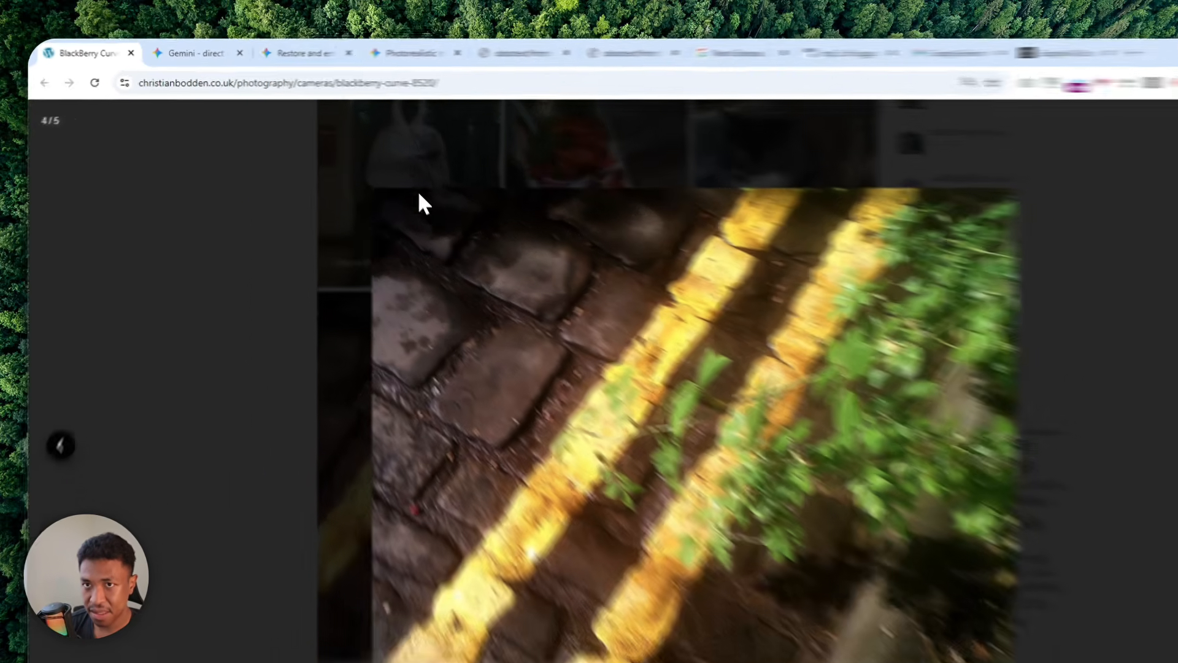
{"action": "left_click", "coordinate": [280, 57]}
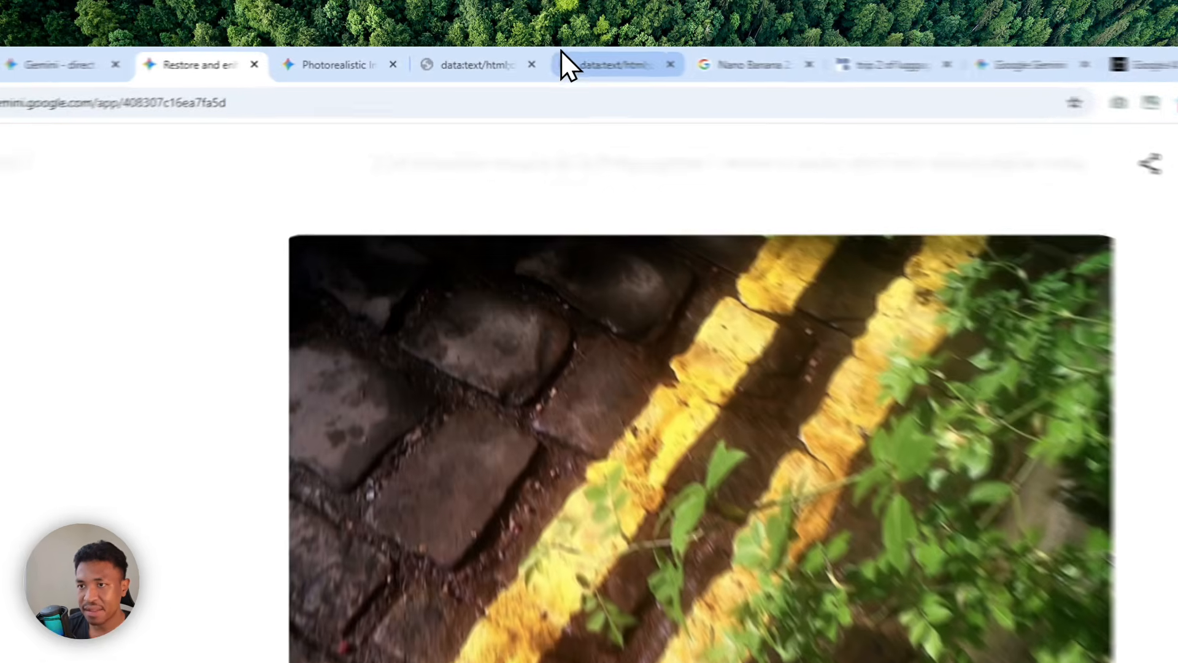
- Read the photorealistic prompt and compare its cobblestone result with the result of the restore prompt, alternating between the two Gemini chats
{"action": "left_click", "coordinate": [513, 58]}
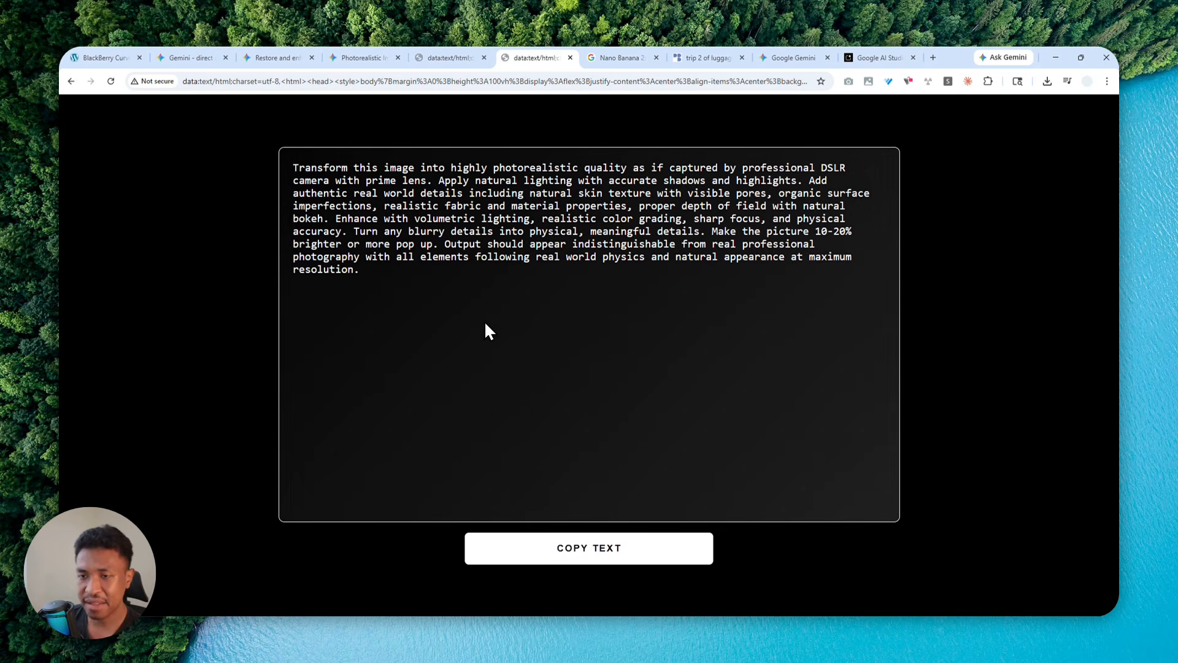
{"action": "left_click", "coordinate": [374, 57]}
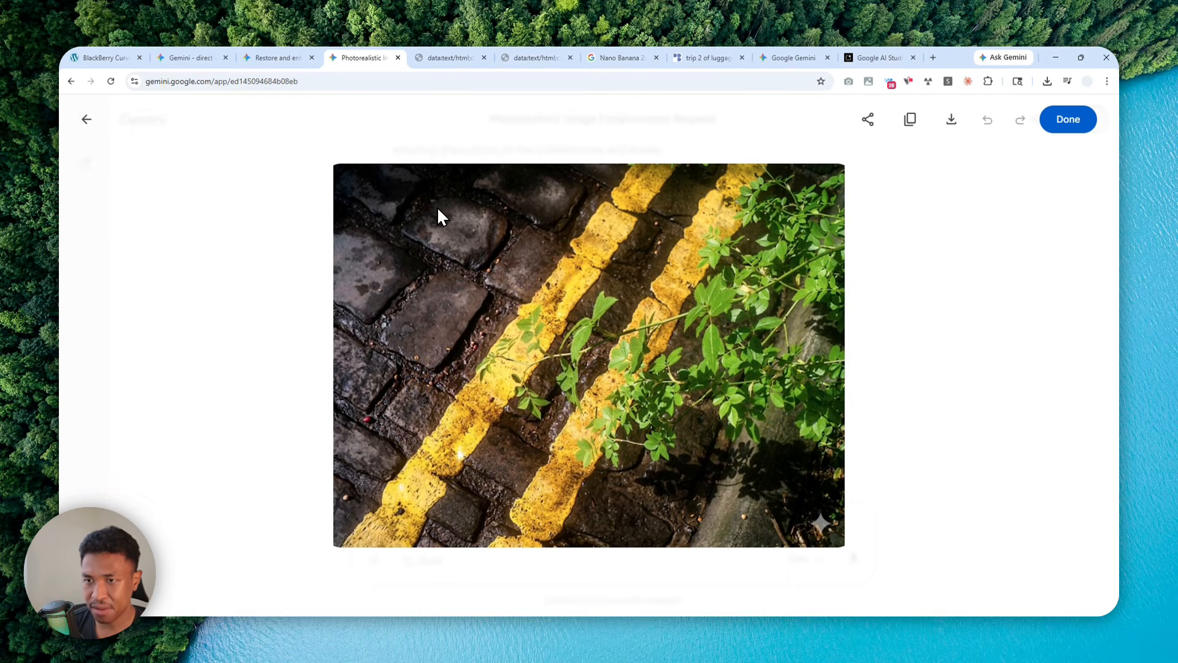
{"action": "left_click", "coordinate": [276, 49]}
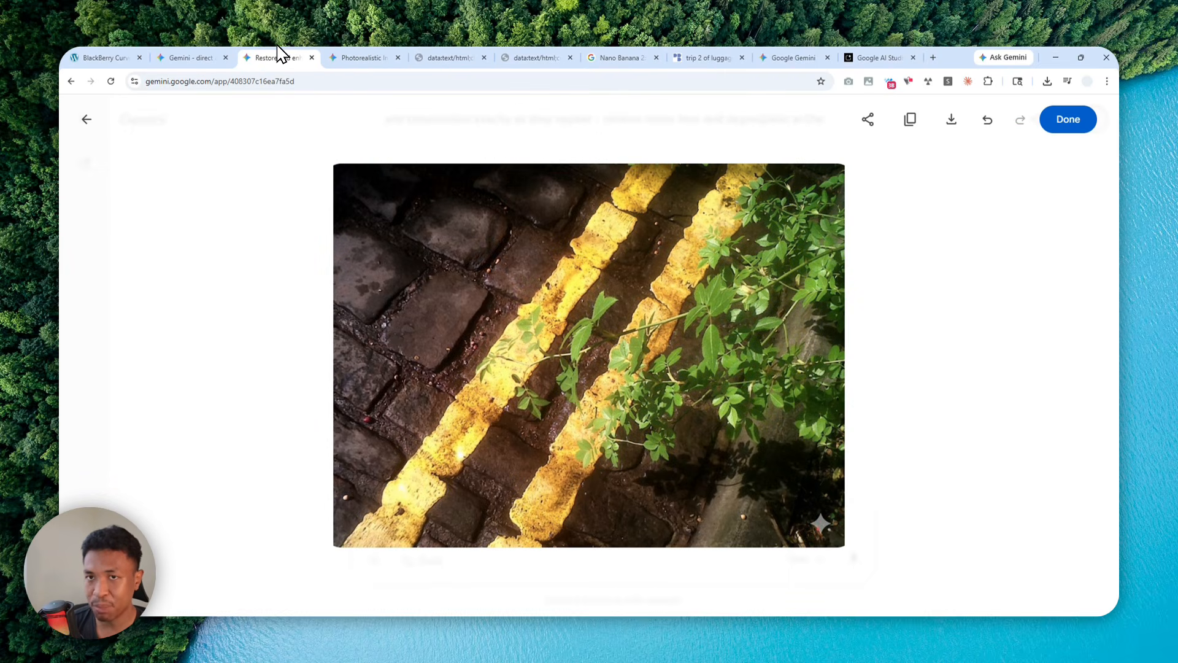
{"action": "left_click", "coordinate": [347, 52]}
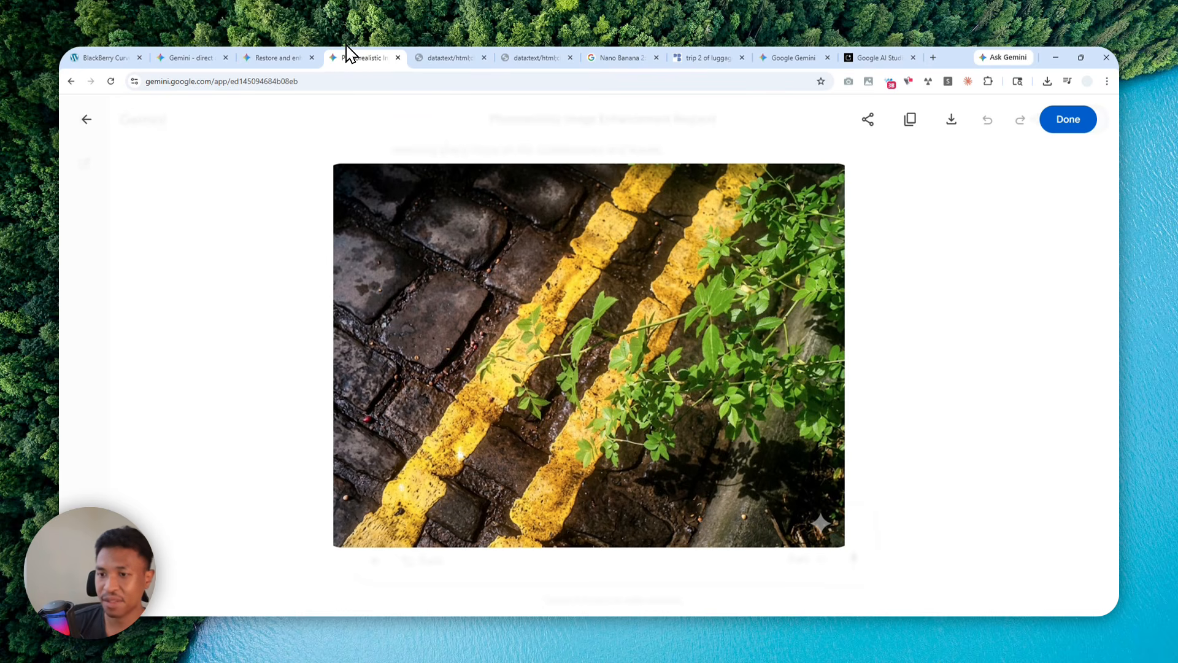
{"action": "left_click", "coordinate": [310, 52]}
{"action": "left_click", "coordinate": [349, 53]}
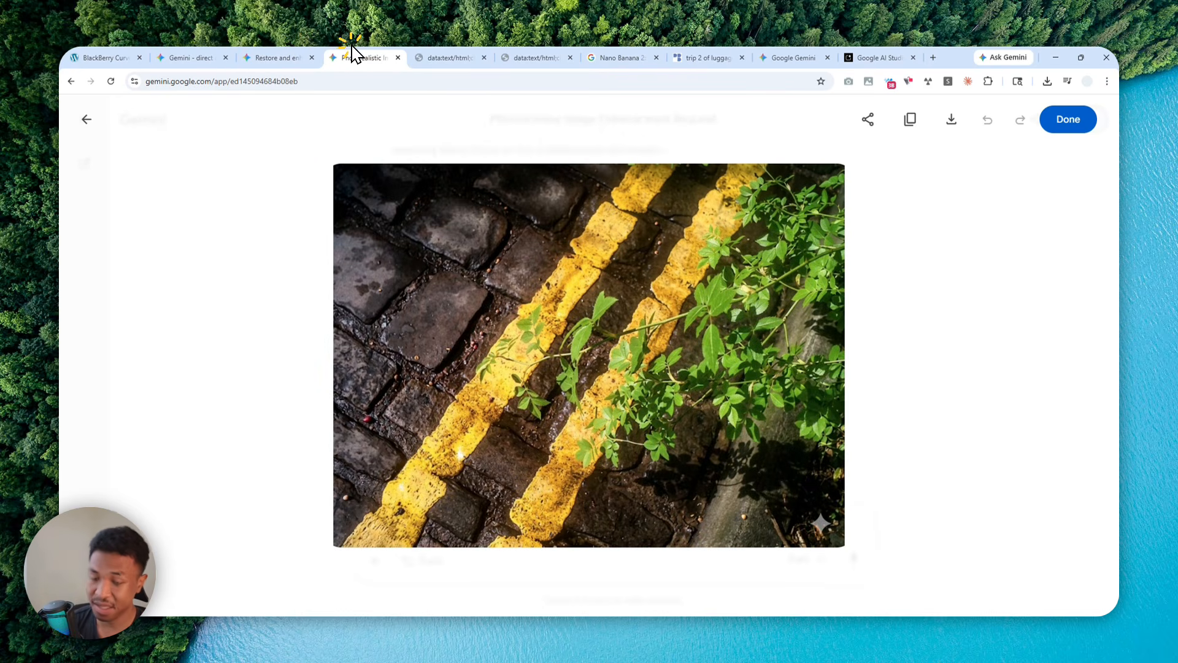
{"action": "left_click", "coordinate": [289, 52]}
{"action": "left_click", "coordinate": [355, 53]}
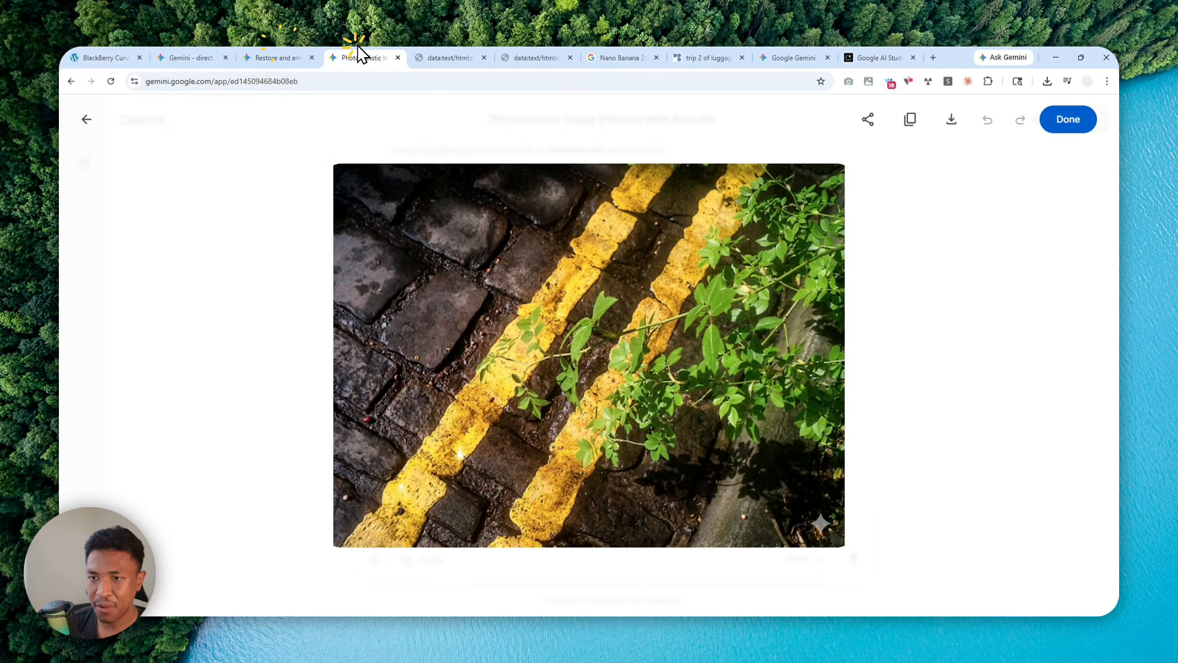
- Copy the restore and enhance prompt, paste it into the AI Studio prompt with the attached luggage photo, and run it
{"action": "left_click", "coordinate": [445, 49]}
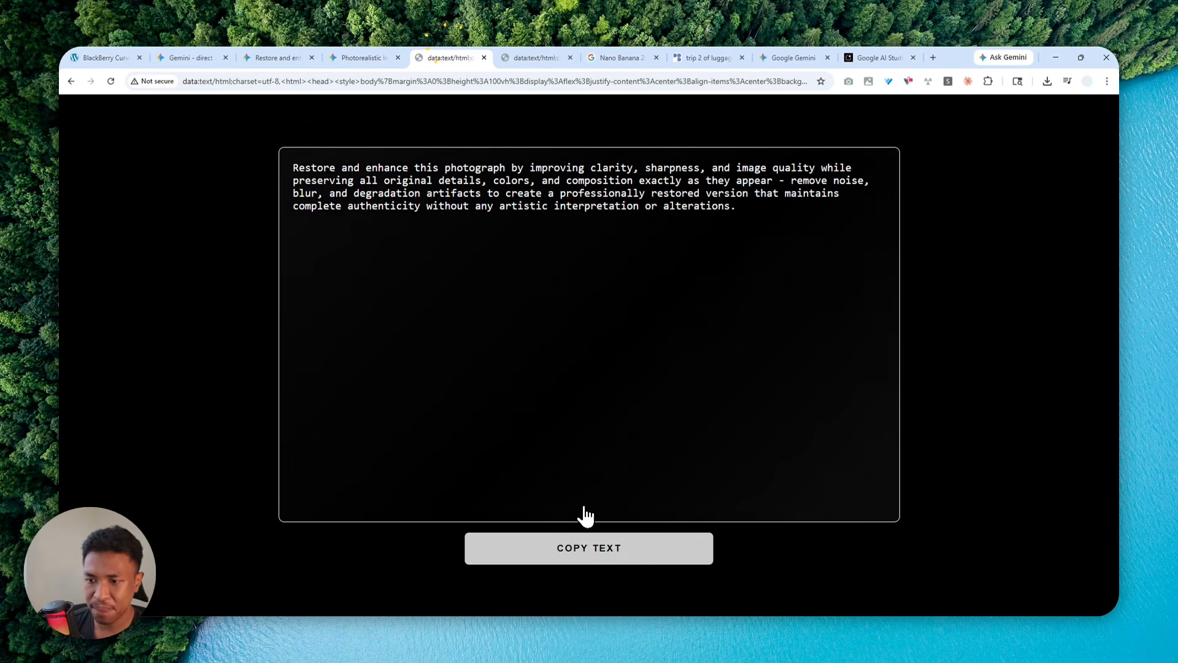
{"action": "left_click", "coordinate": [592, 547]}
{"action": "left_click", "coordinate": [875, 54]}
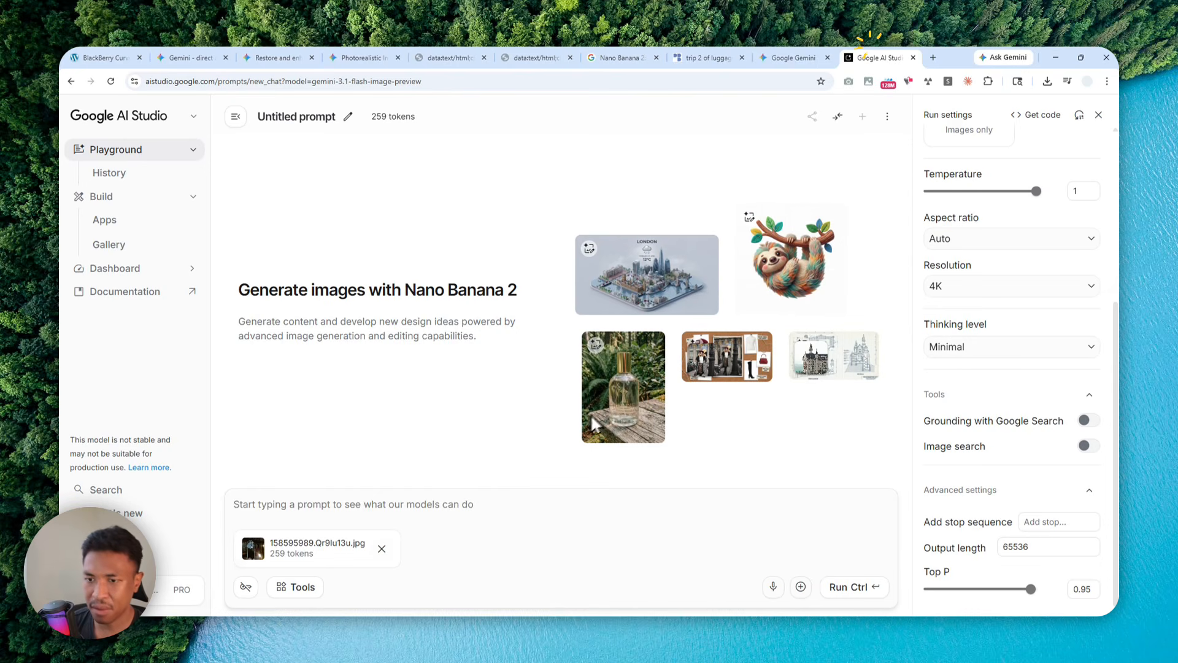
{"action": "right_click", "coordinate": [316, 510]}
{"action": "left_click", "coordinate": [332, 388]}
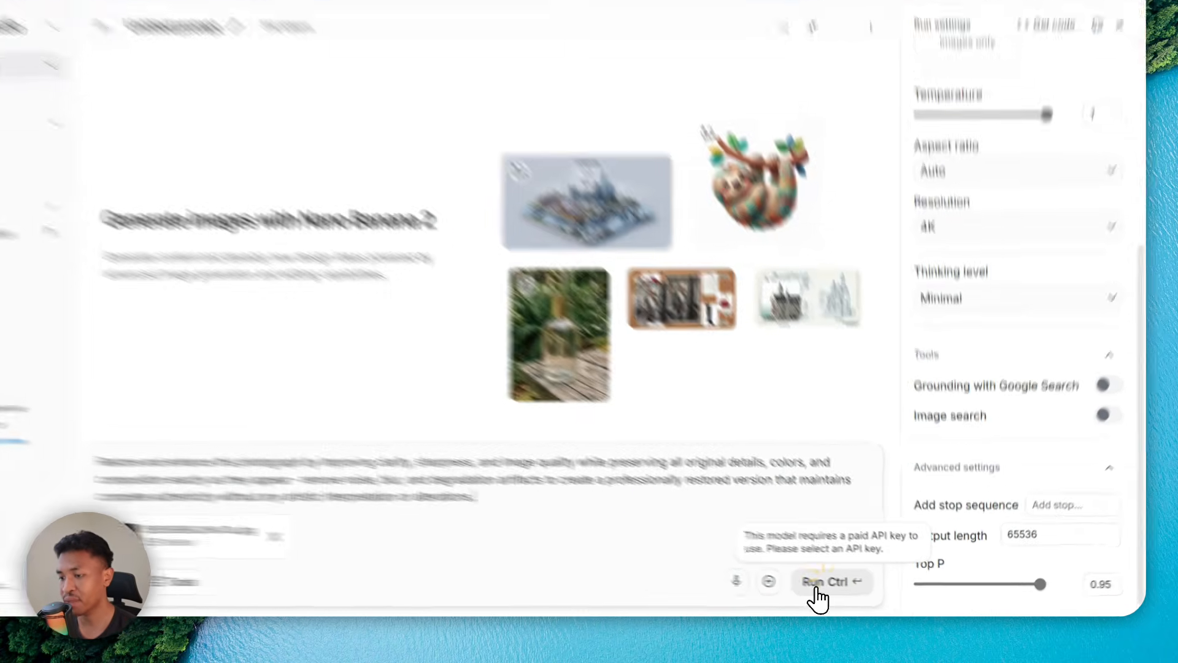
{"action": "left_click", "coordinate": [850, 587]}
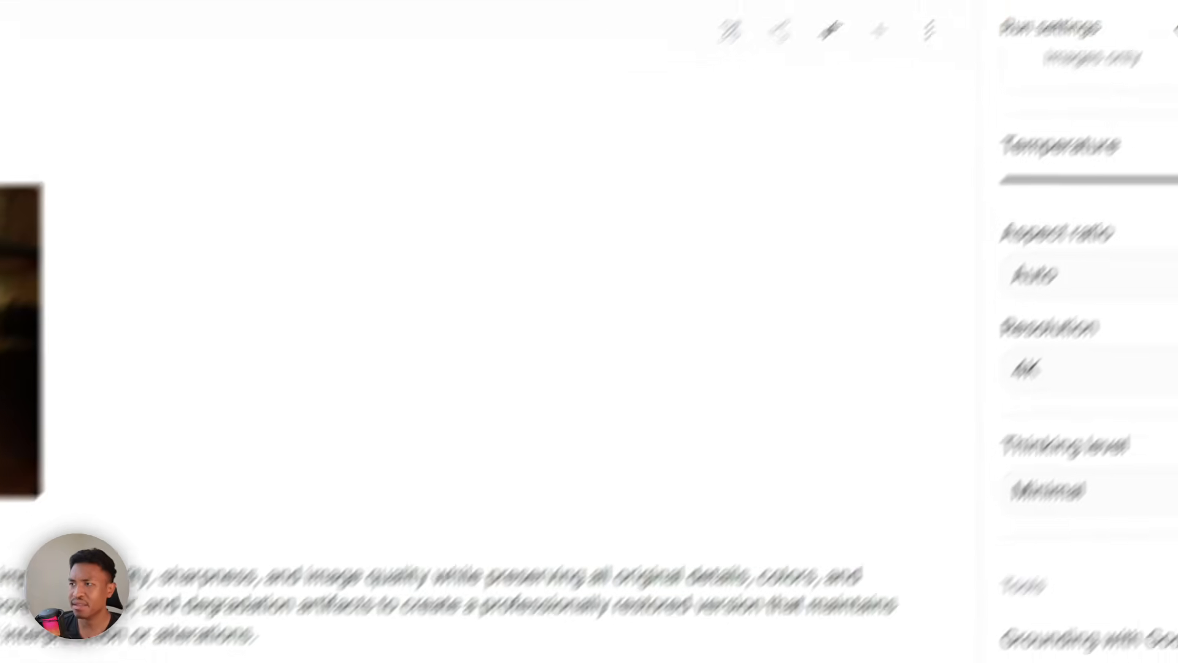
- Open a second AI Studio playground at aistudio.google.com and attach the same luggage photo to its prompt
{"action": "left_click", "coordinate": [876, 49]}
{"action": "type", "text": "aistudio.google.com"}
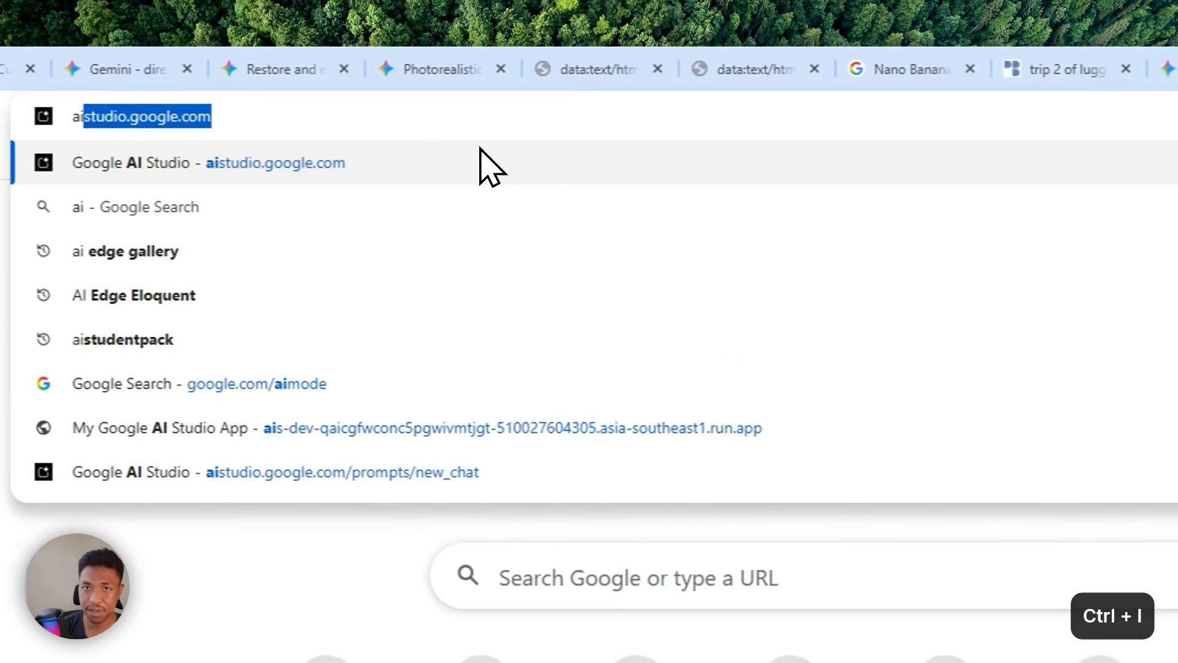
{"action": "left_click", "coordinate": [167, 160]}
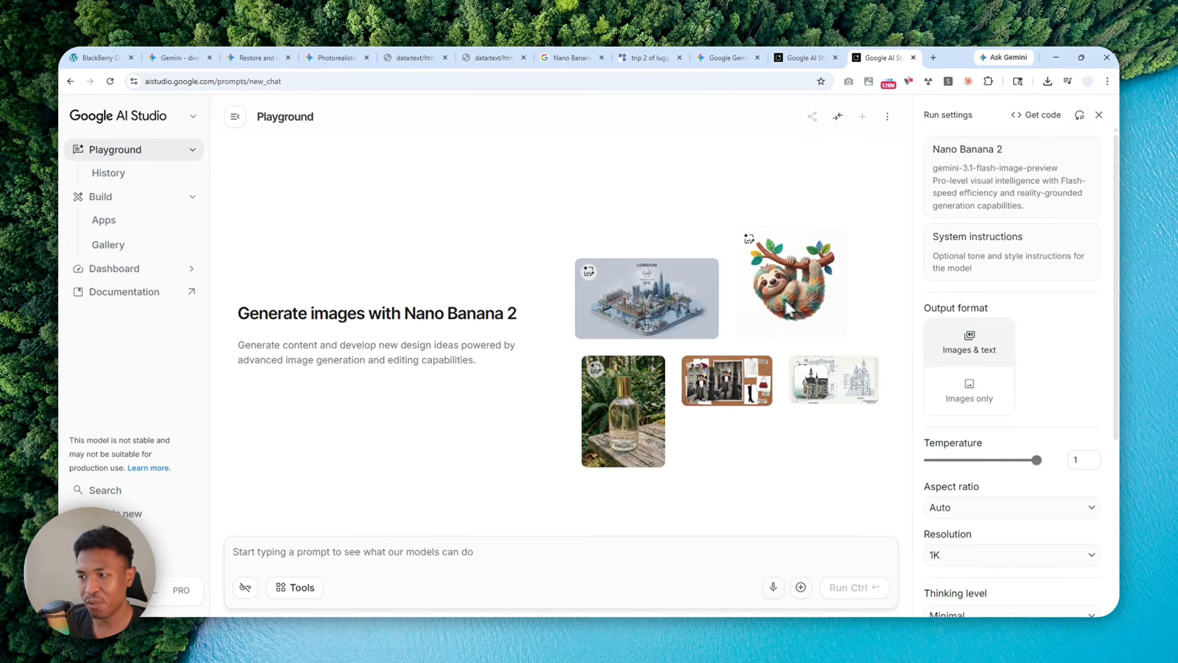
{"action": "left_click_drag", "start_coordinate": [632, 487], "coordinate": [354, 559]}
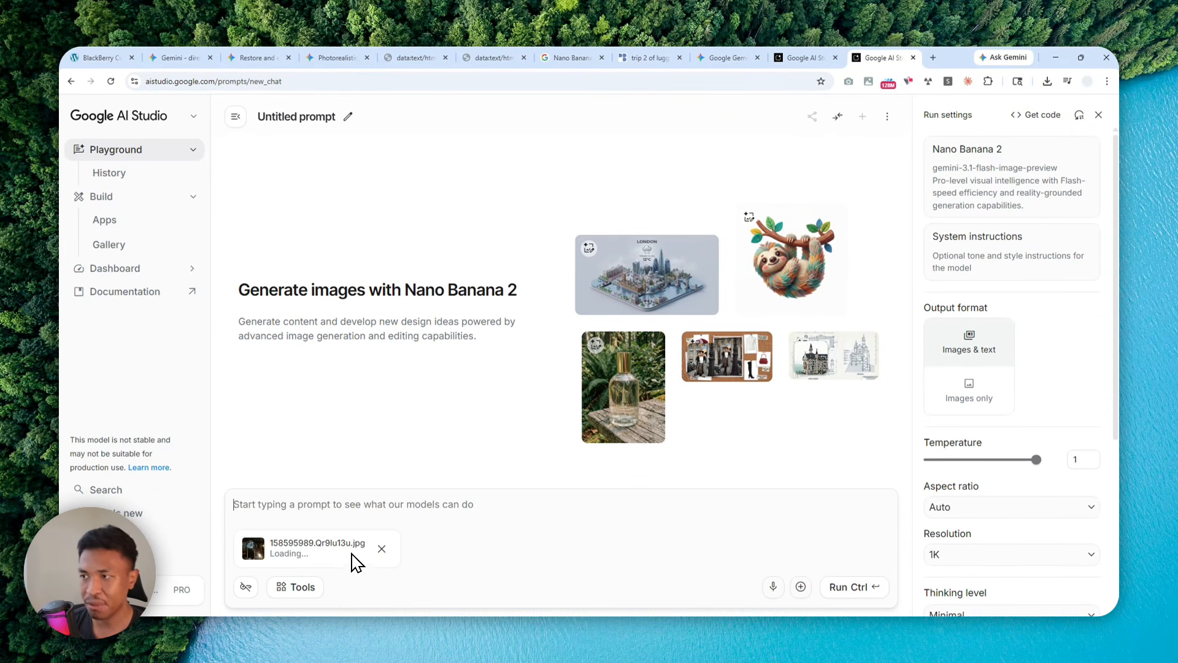
- Set the second playground's output resolution to 4K and look over the remaining run settings
{"action": "left_click", "coordinate": [1008, 556]}
{"action": "left_click", "coordinate": [980, 529]}
{"action": "scroll", "coordinate": [1037, 405], "scroll_direction": "down", "scroll_amount": 4}
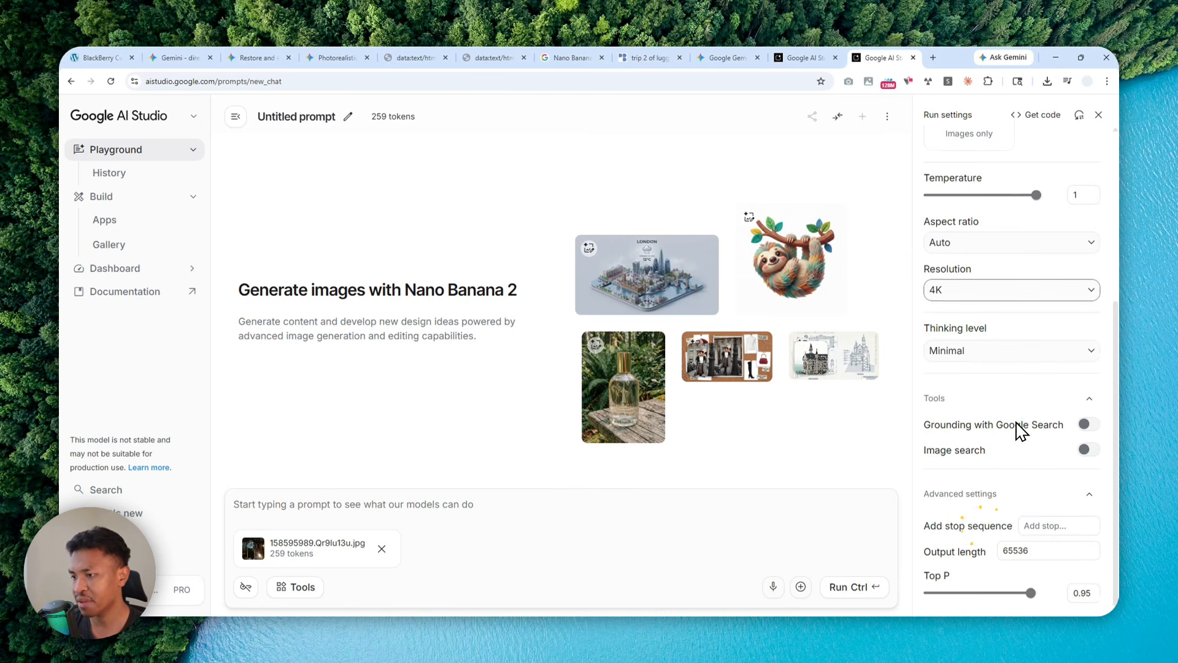
{"action": "scroll", "coordinate": [1020, 442], "scroll_direction": "up", "scroll_amount": 4}
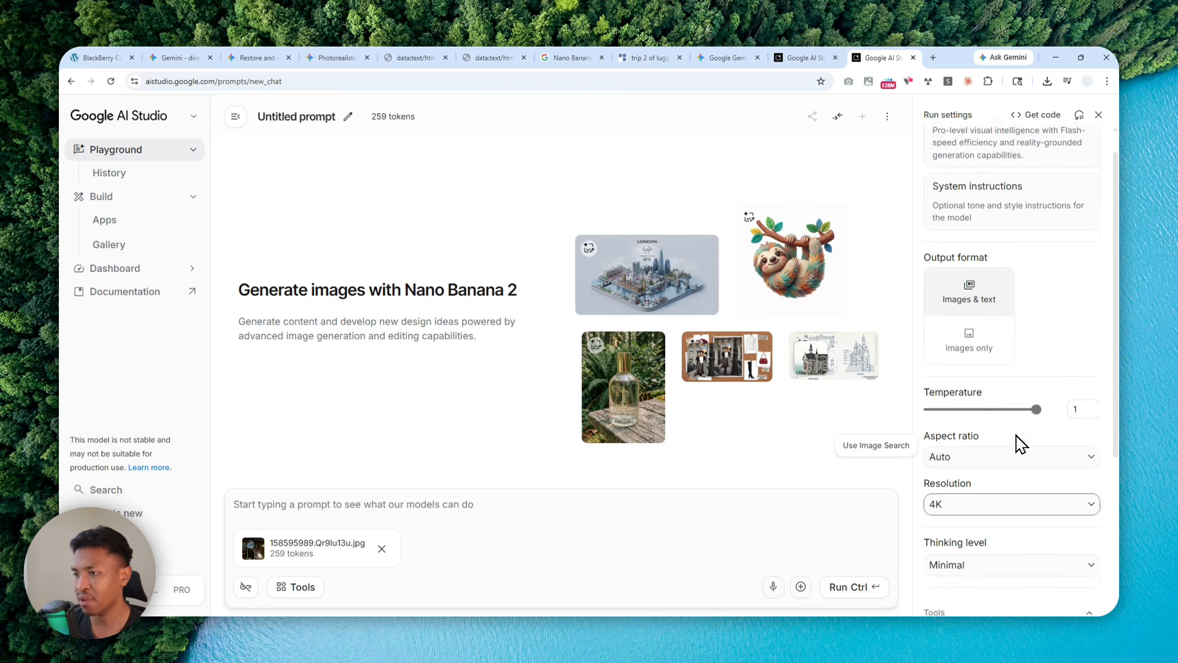
- Copy the photorealistic transformation prompt, paste it into the second playground's prompt with the luggage photo, and run it
{"action": "left_click", "coordinate": [491, 57]}
{"action": "left_click", "coordinate": [548, 565]}
{"action": "left_click", "coordinate": [859, 57]}
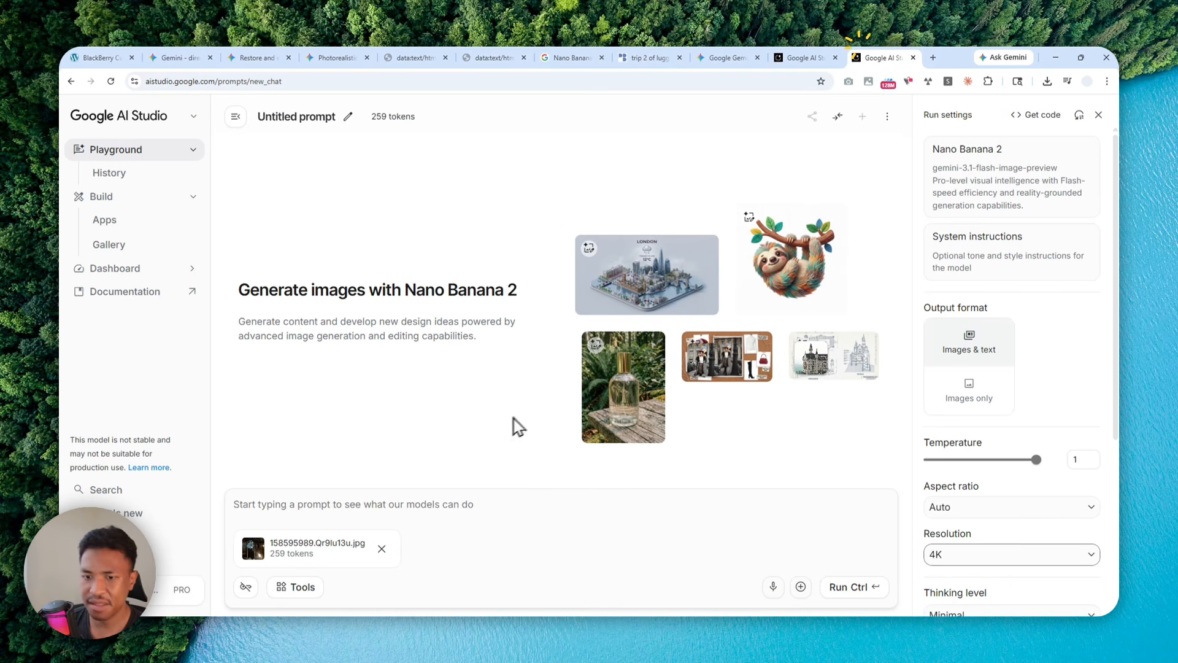
{"action": "left_click", "coordinate": [362, 500]}
{"action": "key", "text": "ctrl+v"}
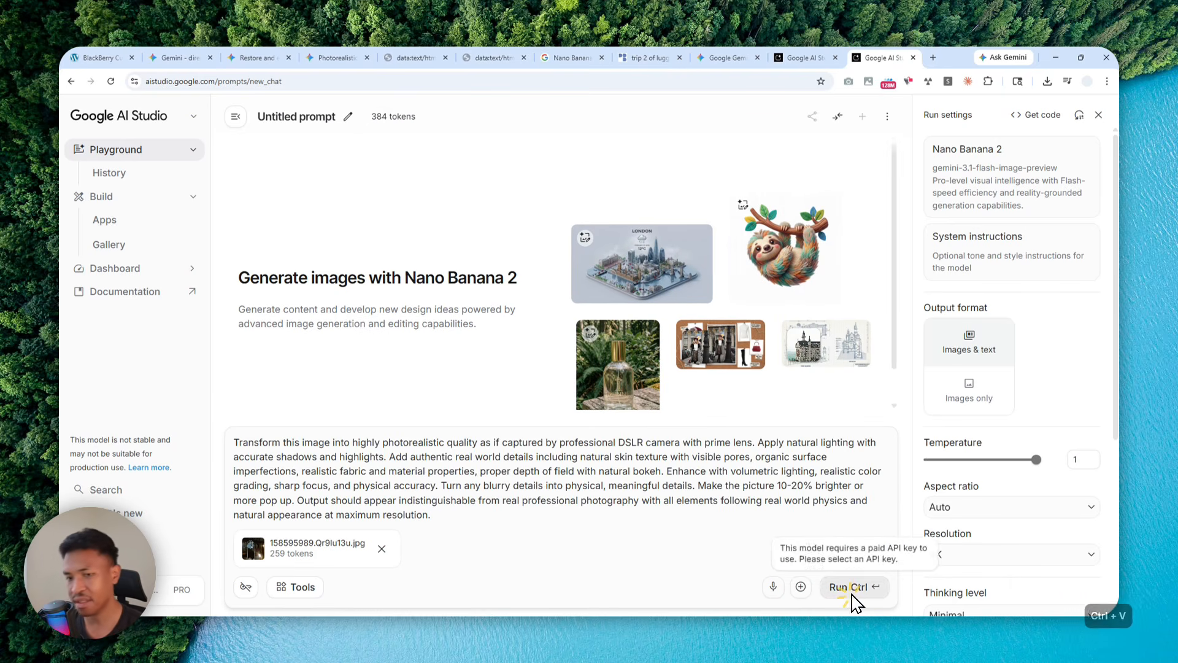
{"action": "left_click", "coordinate": [852, 587]}
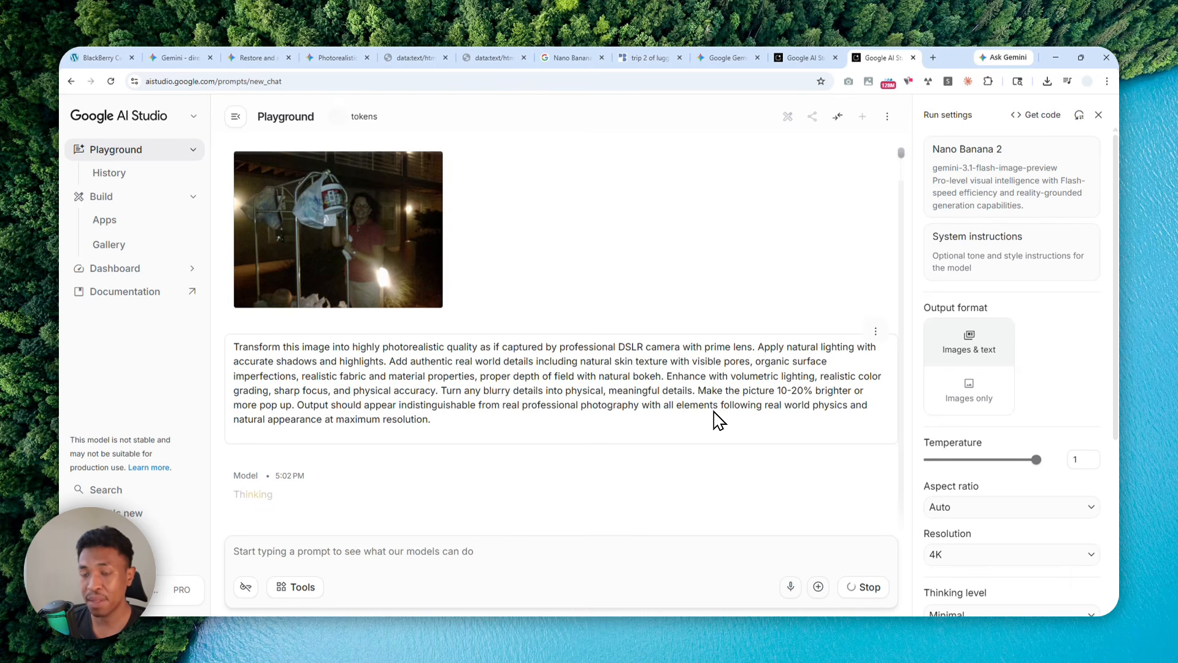
- Check the generation progress in both AI Studio playgrounds and point out the 4K resolution setting
{"action": "left_click", "coordinate": [803, 57]}
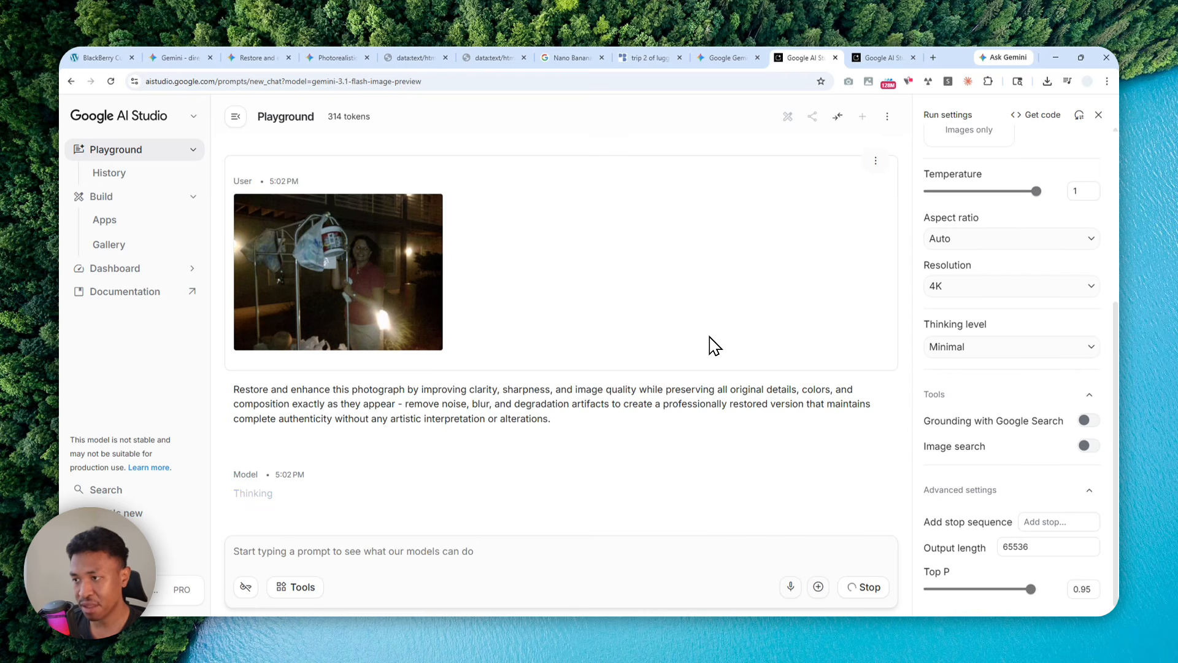
{"action": "left_click", "coordinate": [942, 299]}
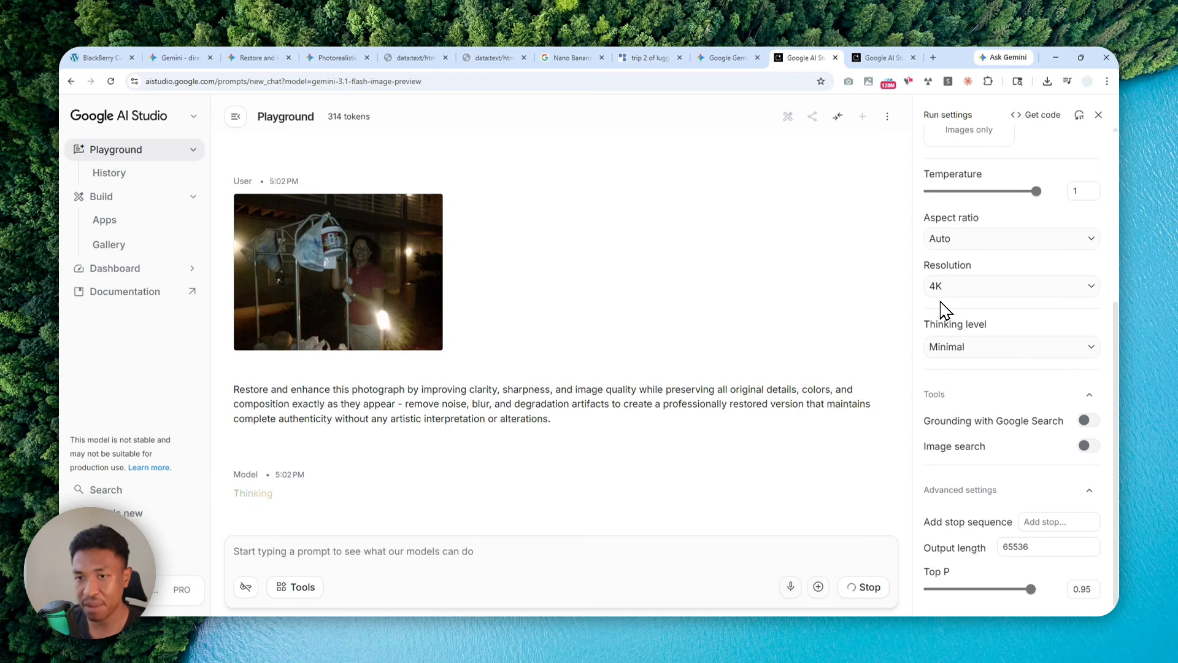
{"action": "left_click", "coordinate": [883, 57]}
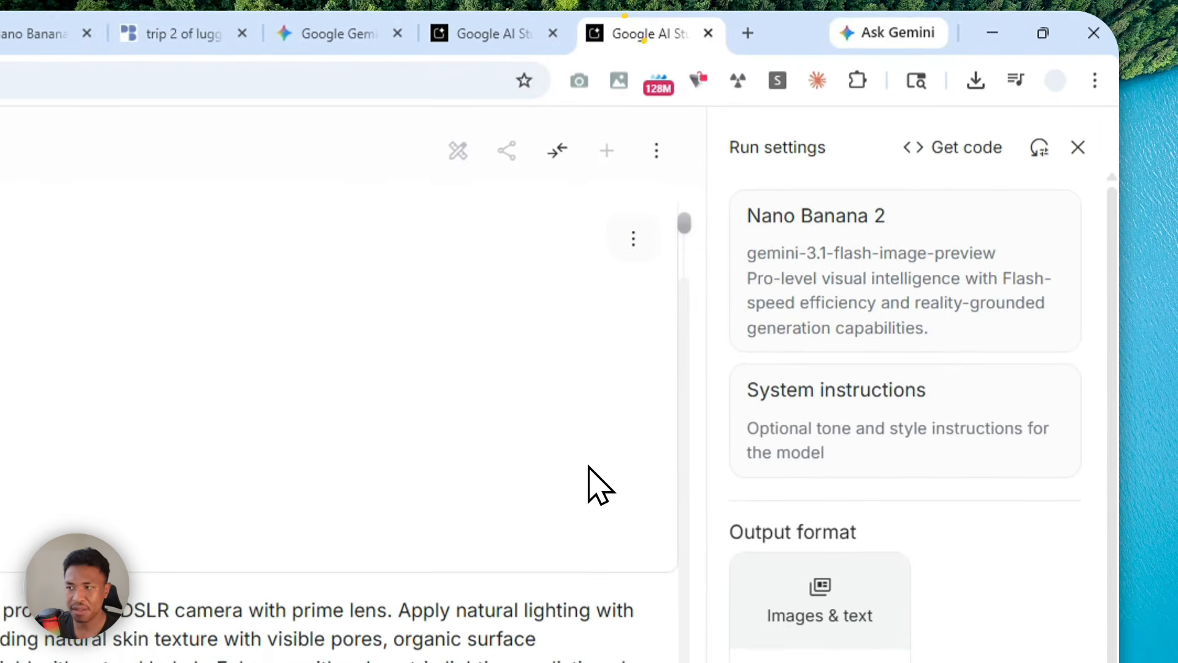
{"action": "left_click", "coordinate": [614, 50]}
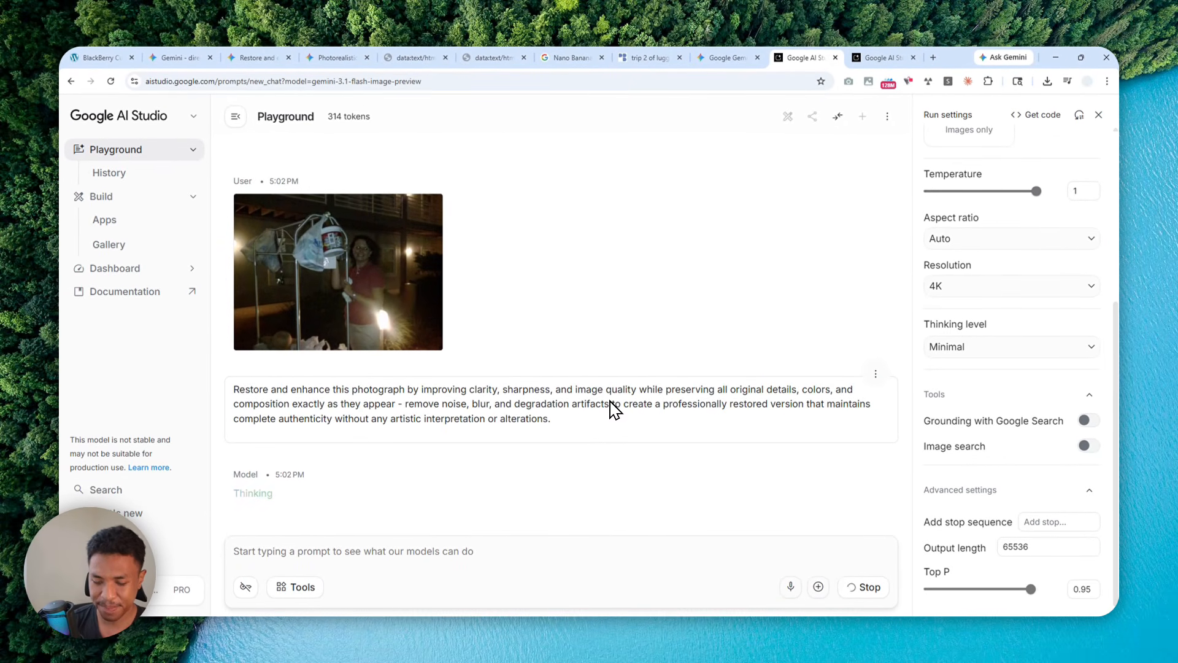
- Compare the original luggage photo with the 4K restoration result and the 4K photorealistic result in AI Studio
{"action": "left_click", "coordinate": [560, 572]}
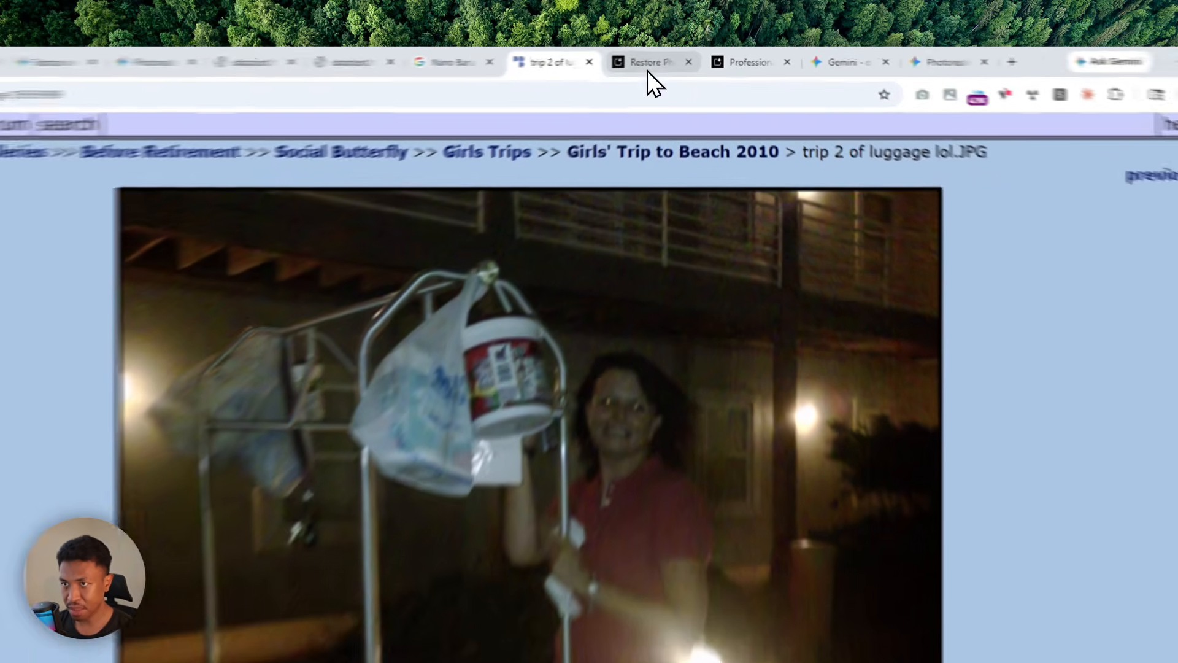
{"action": "left_click", "coordinate": [670, 58]}
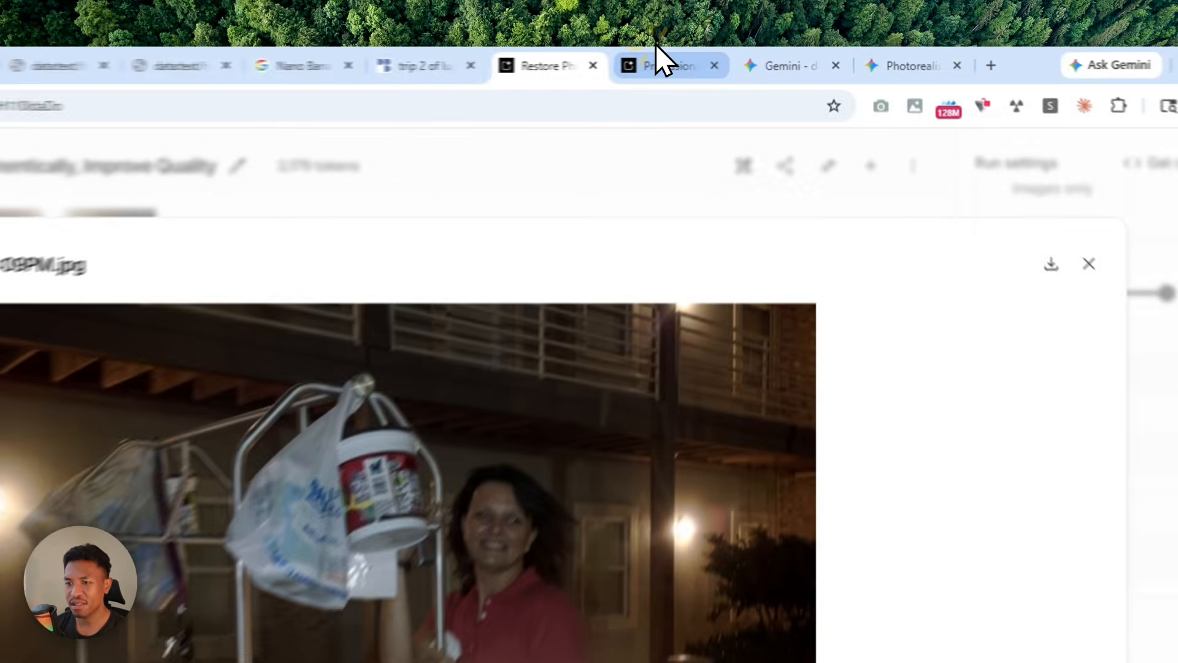
{"action": "left_click", "coordinate": [739, 57]}
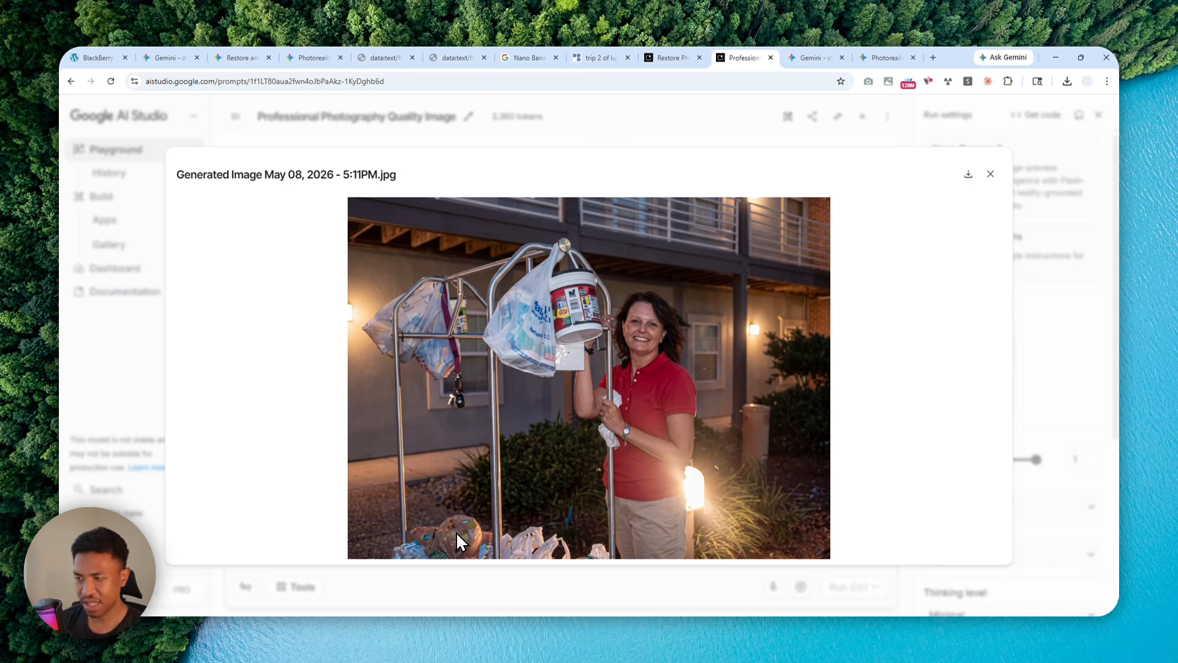
- Recheck the original photo against both AI Studio results, and view the Gemini photorealistic version for comparison
{"action": "left_click", "coordinate": [606, 54]}
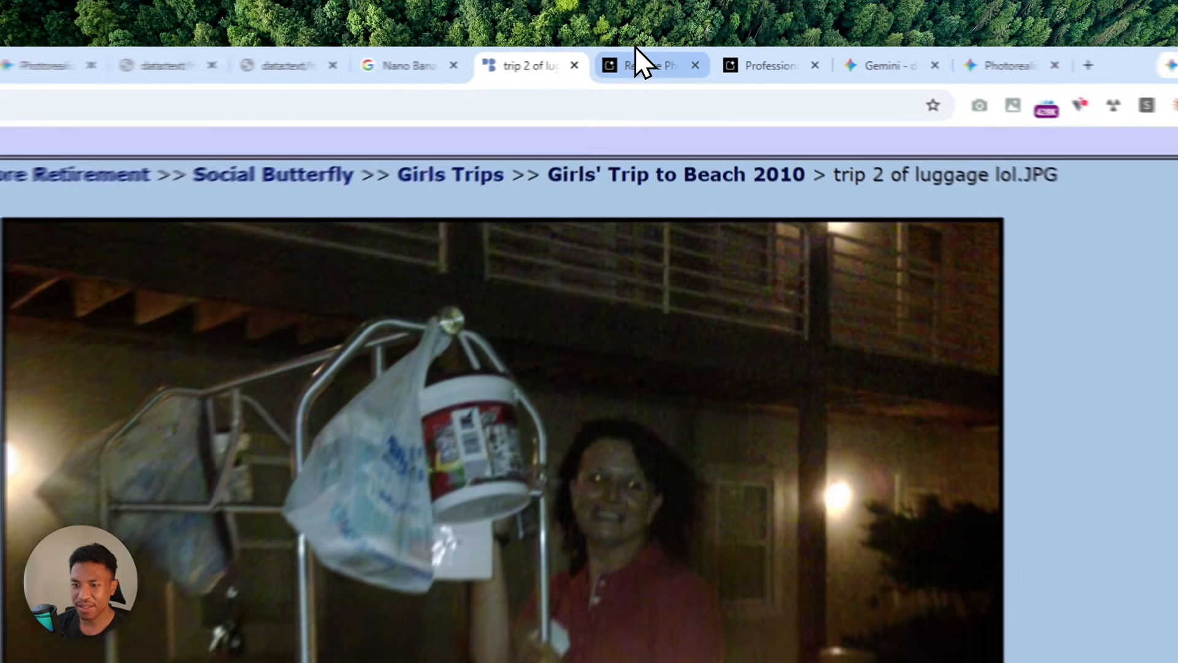
{"action": "left_click", "coordinate": [666, 58]}
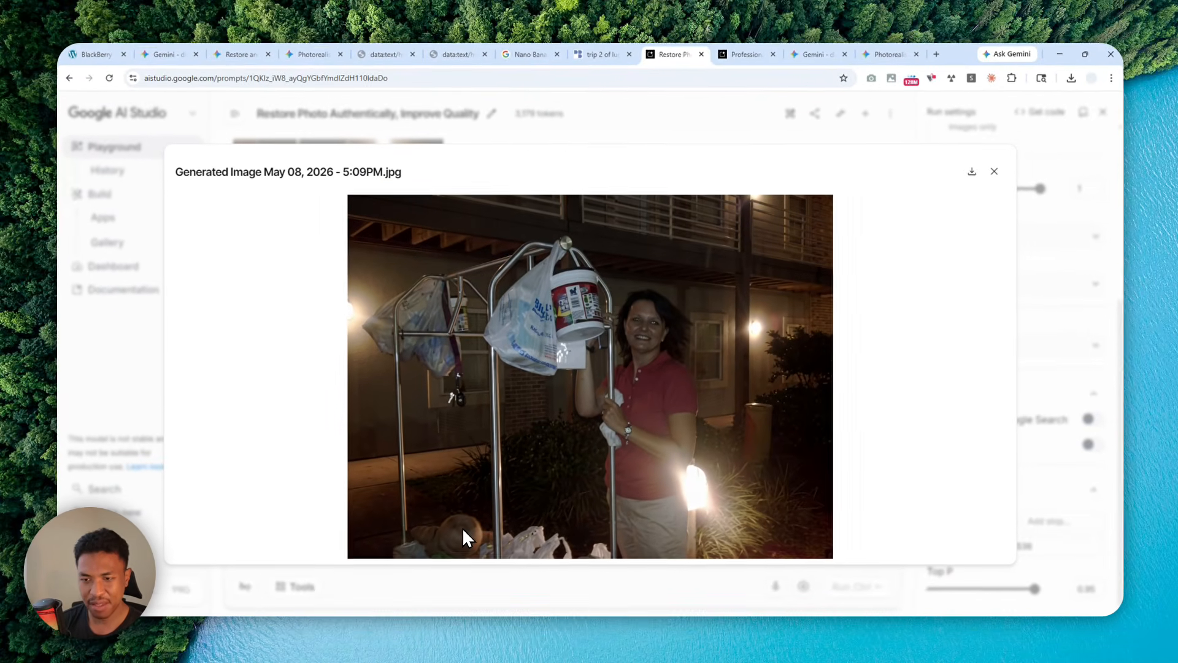
{"action": "left_click", "coordinate": [744, 56]}
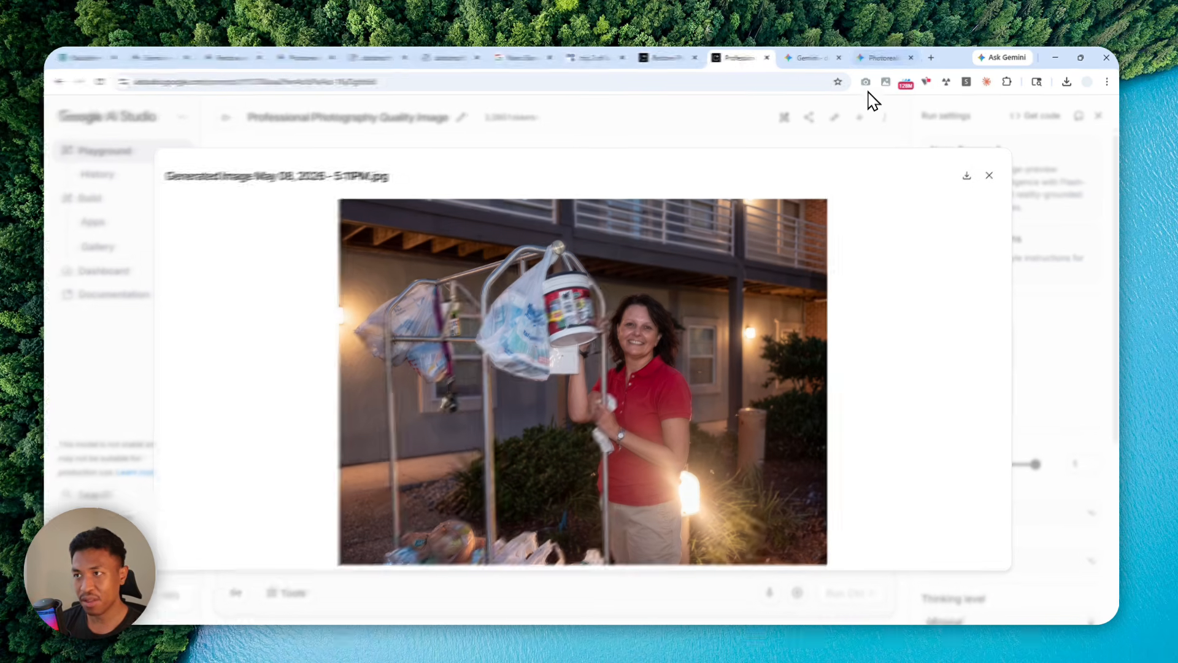
{"action": "left_click", "coordinate": [887, 57]}
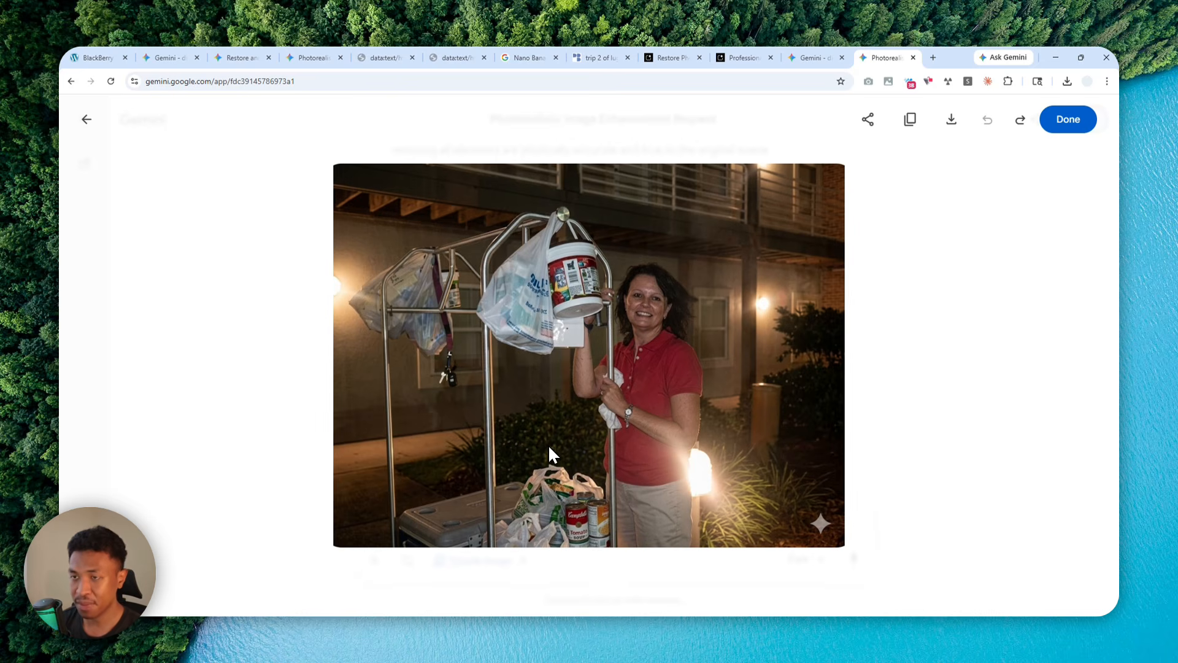
- Review the restoration and photorealistic prompt texts, and revisit the AI Studio image each one generated
{"action": "left_click", "coordinate": [395, 57]}
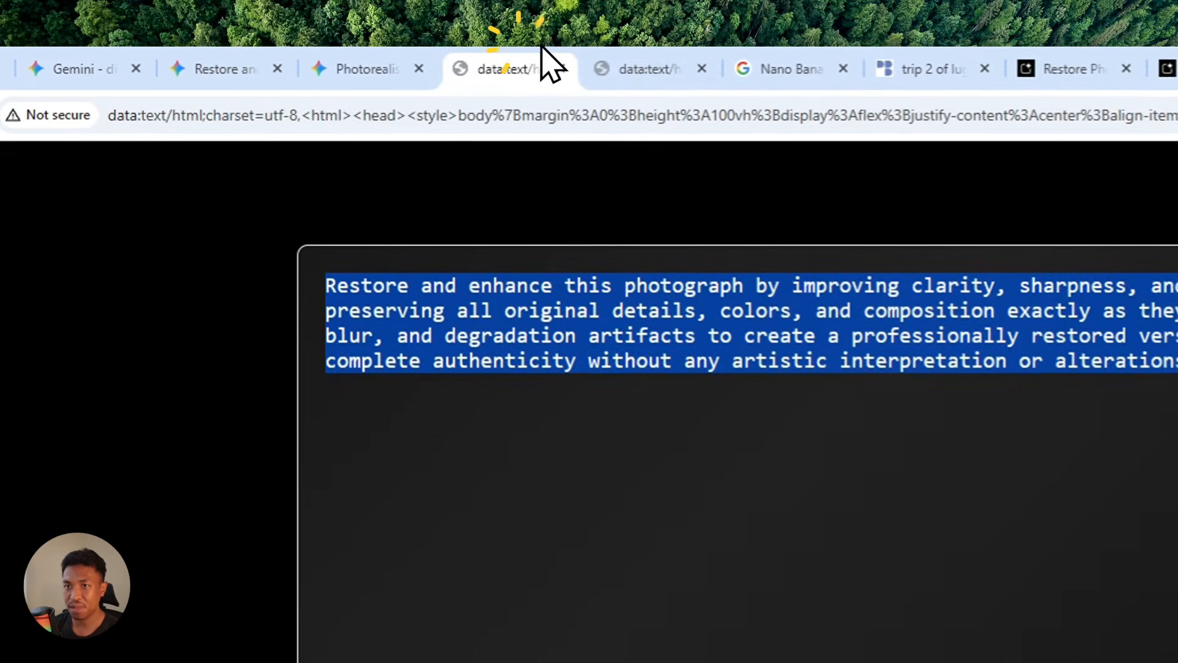
{"action": "left_click", "coordinate": [644, 59]}
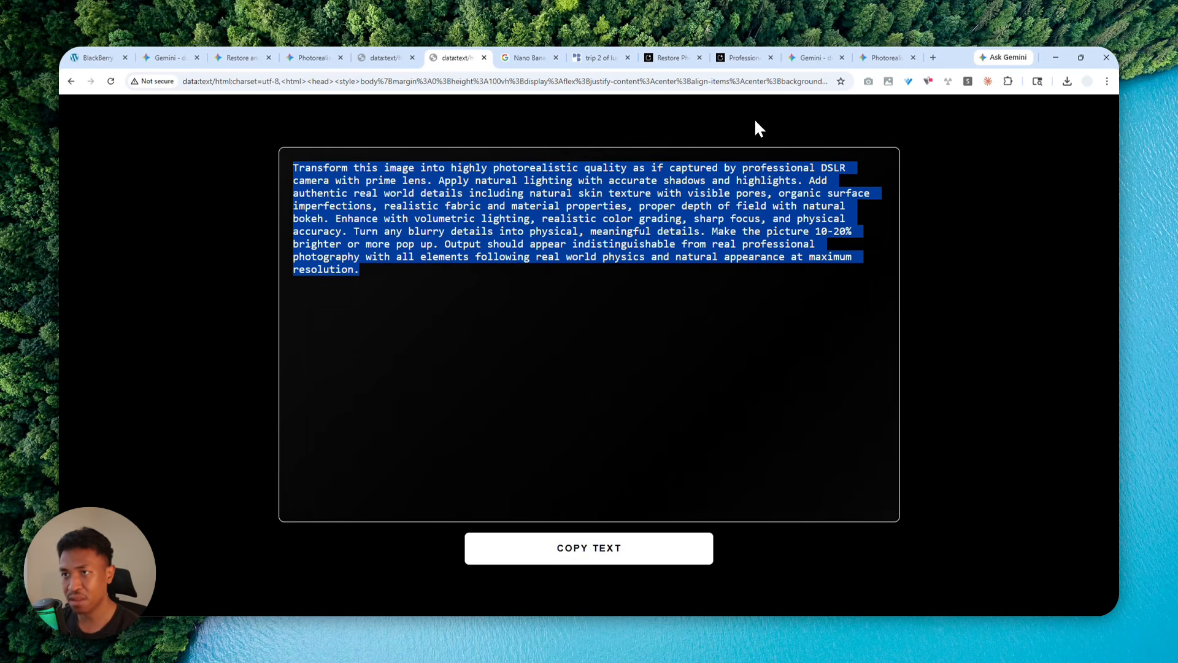
{"action": "left_click", "coordinate": [744, 57]}
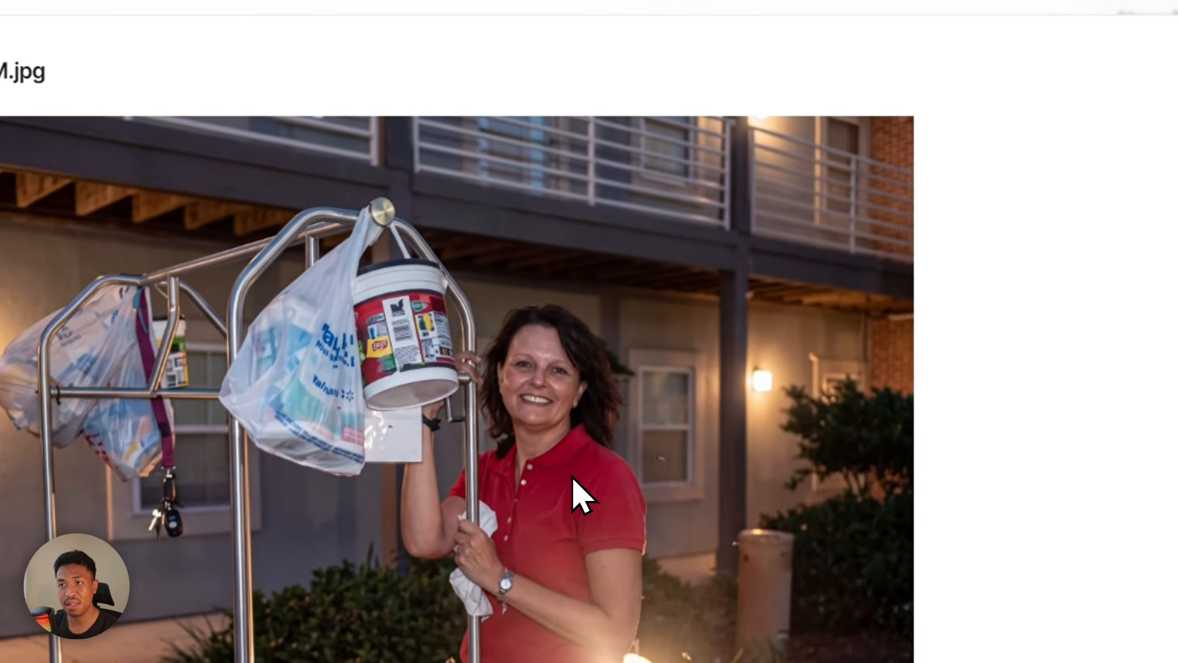
{"action": "left_click", "coordinate": [588, 59]}
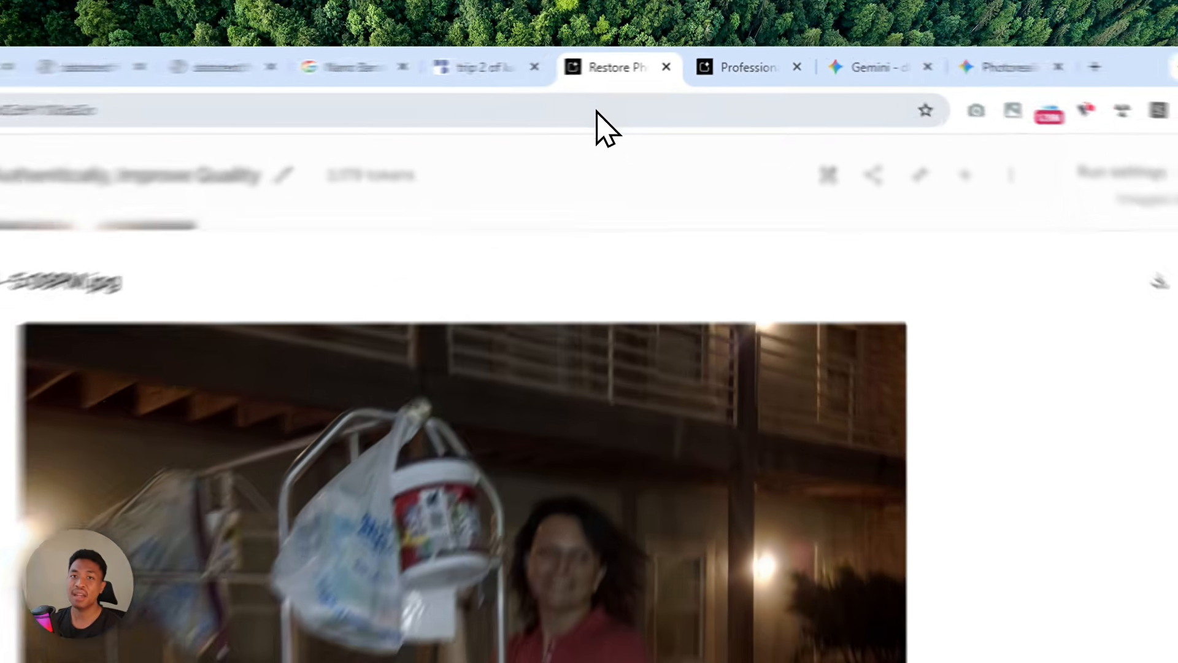